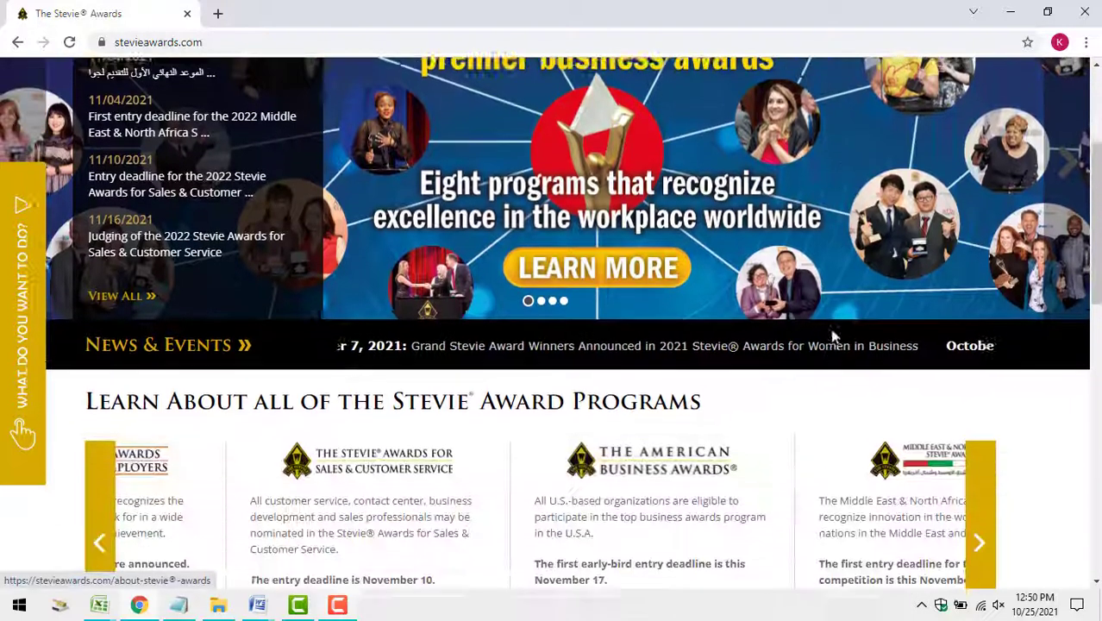
scroll(828, 344, down, 2)
Advance the award programs carousel to Asia-Pacific, open its site and enter in English.
click(981, 388)
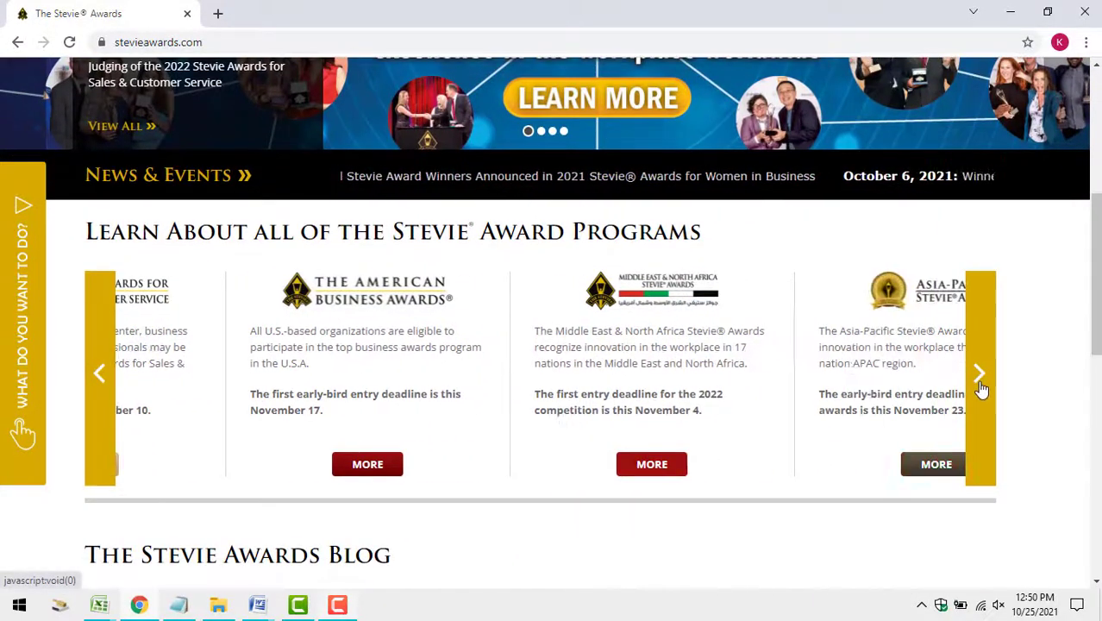
click(981, 386)
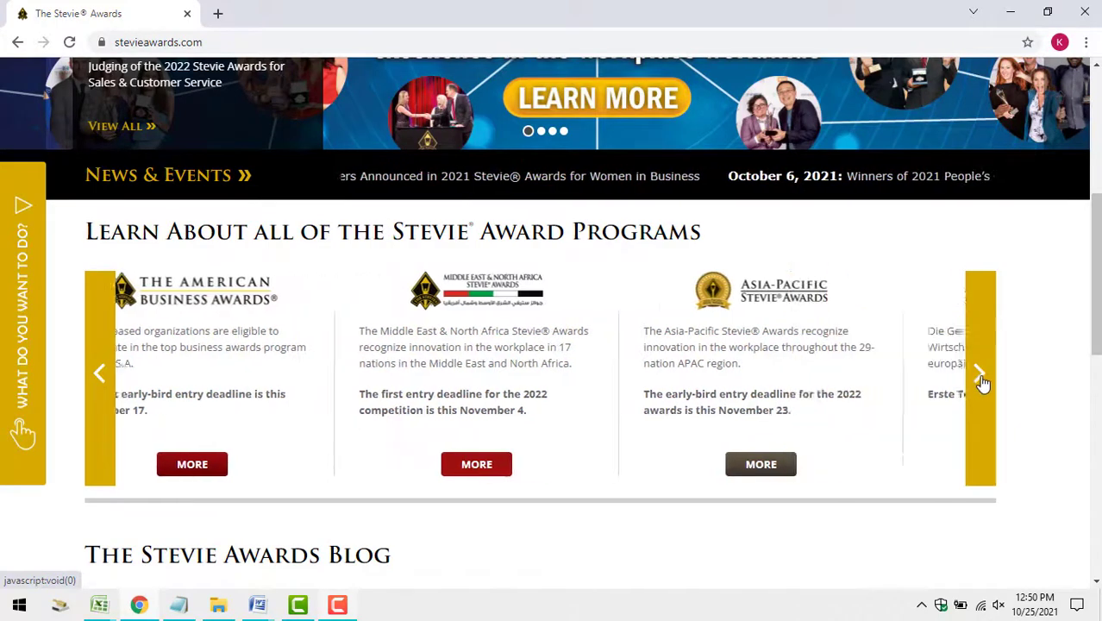
click(647, 464)
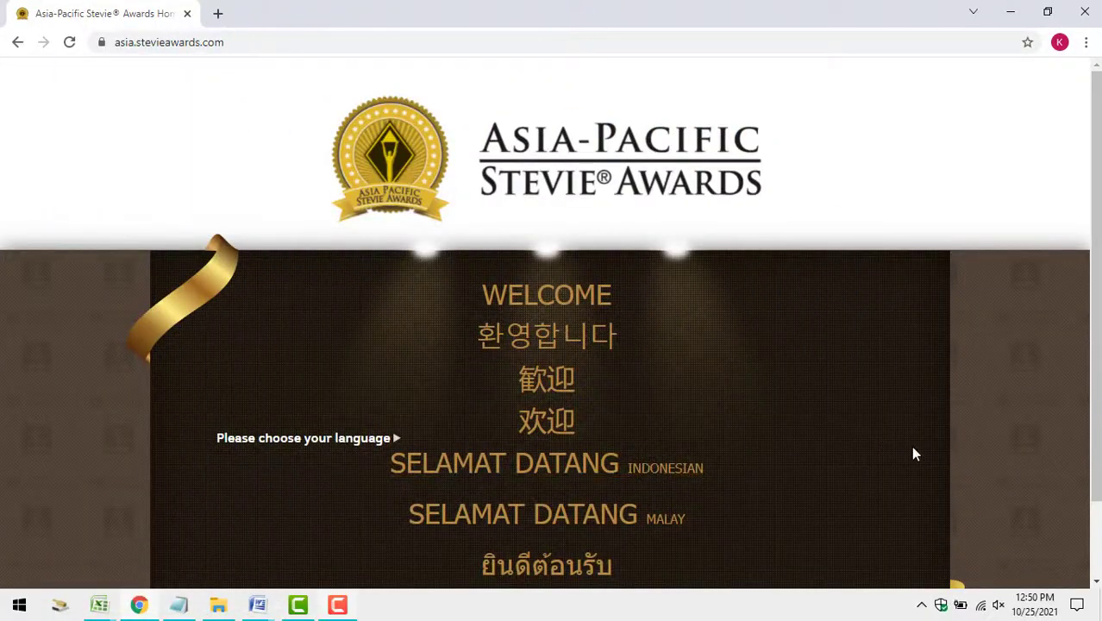
scroll(914, 450, down, 1)
scroll(914, 449, up, 1)
click(536, 294)
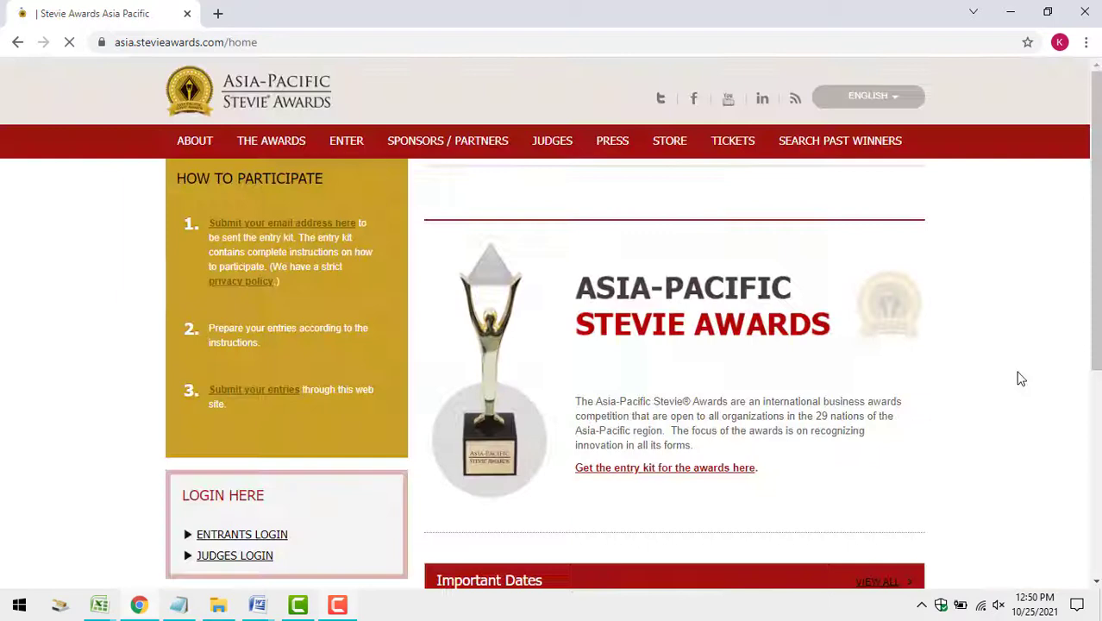
scroll(1027, 371, down, 4)
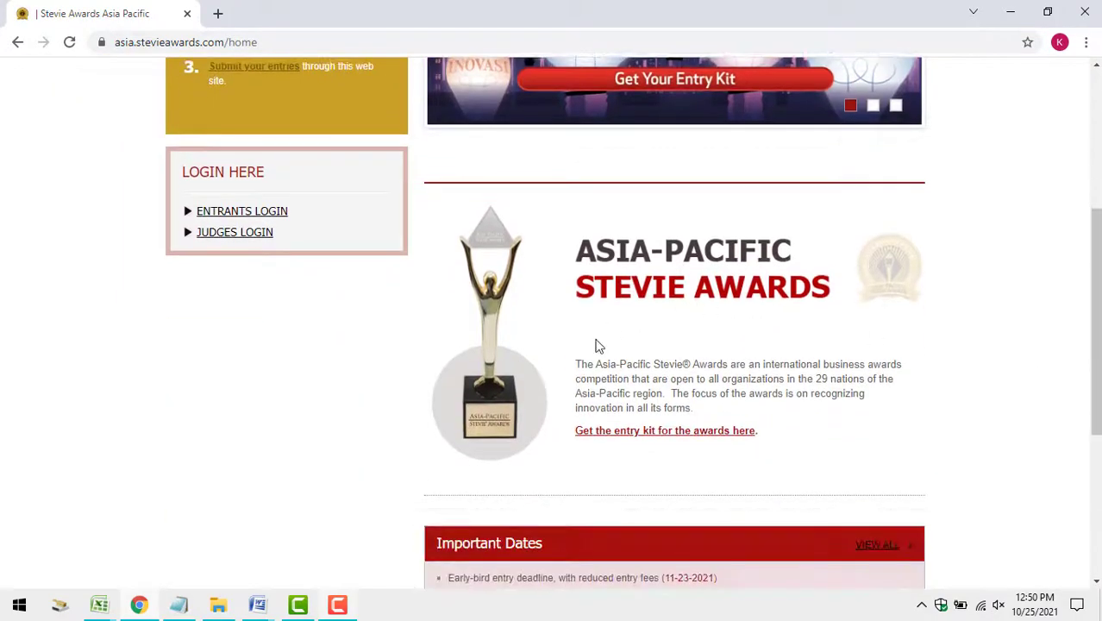
scroll(974, 414, up, 4)
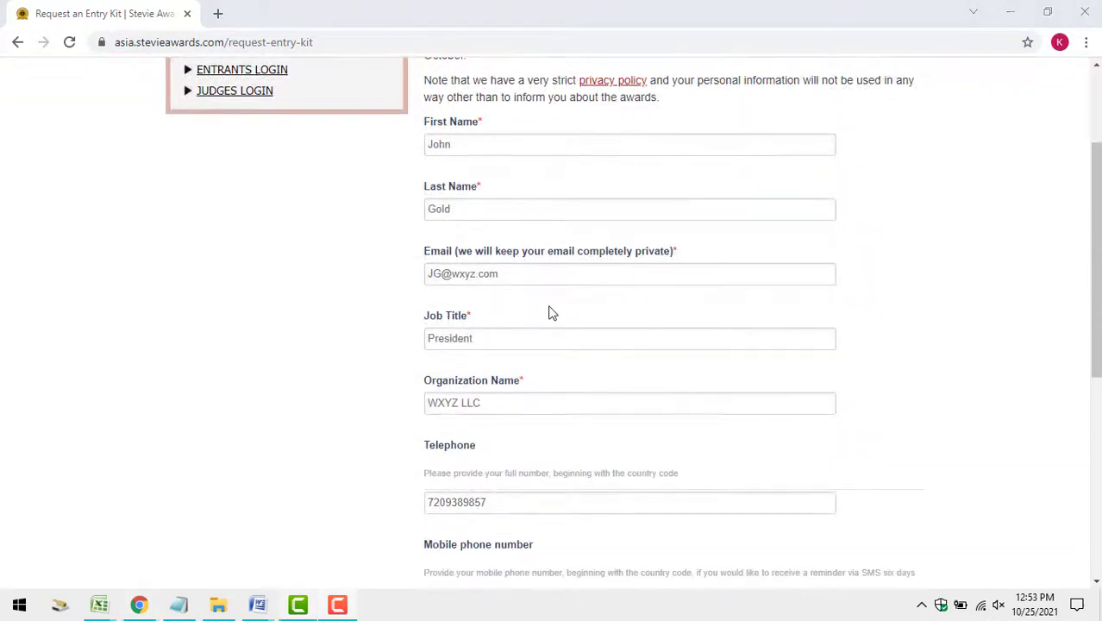
Submit the completed entry kit request with phone numbers and Singapore as the location.
scroll(550, 312, down, 2)
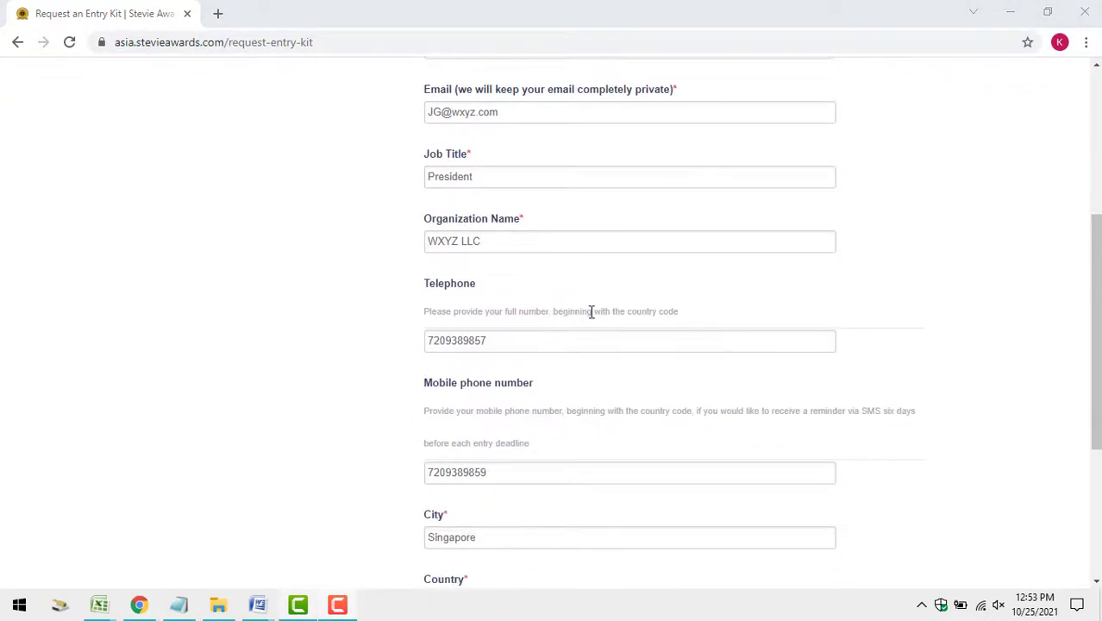
scroll(591, 313, down, 3)
scroll(595, 314, down, 1)
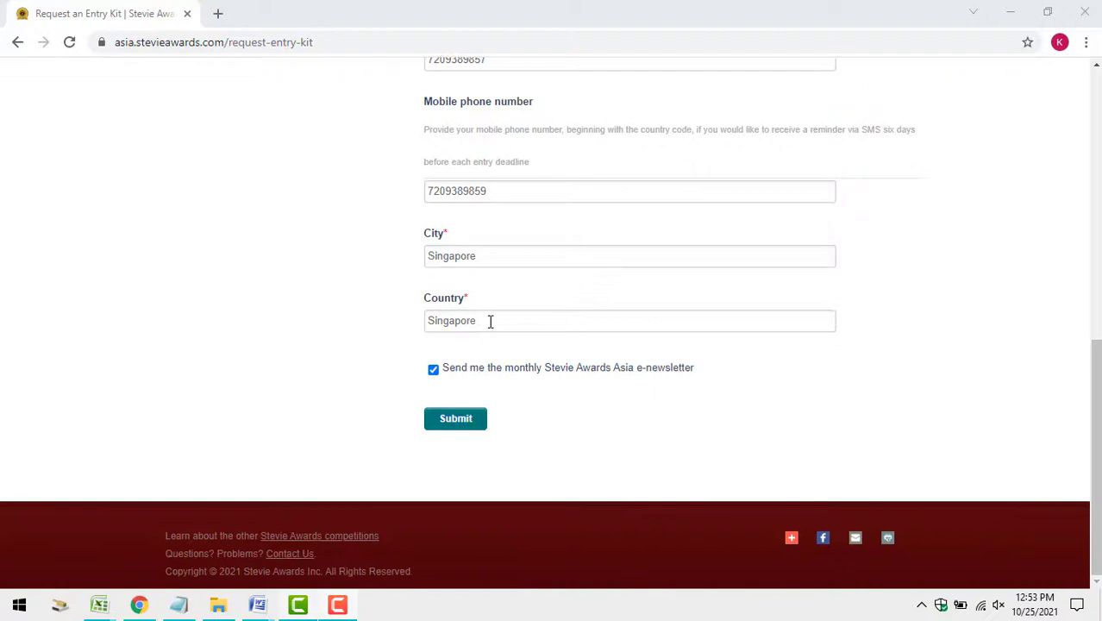
click(453, 422)
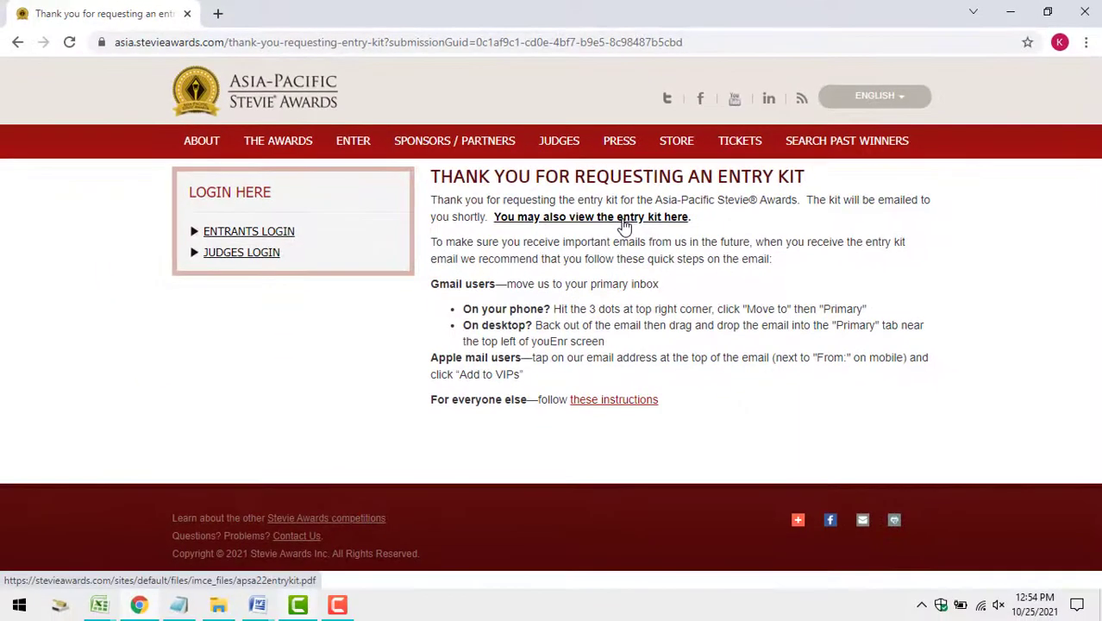
Open apsa22entrykit.pdf and read through the entry fees to the Categories section.
click(625, 218)
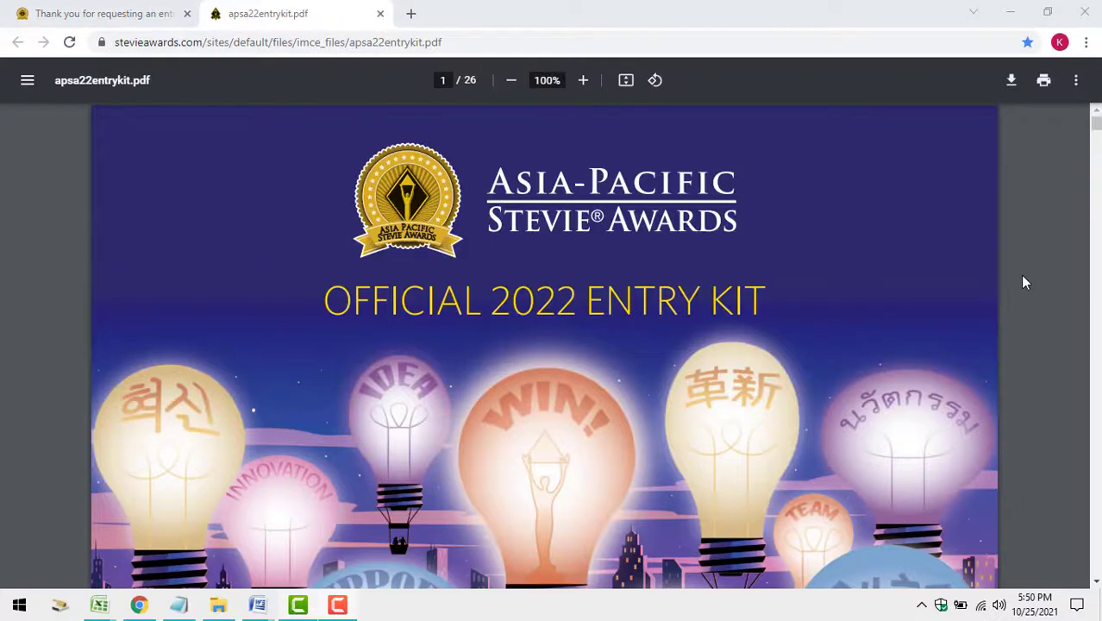
scroll(1033, 293, down, 7)
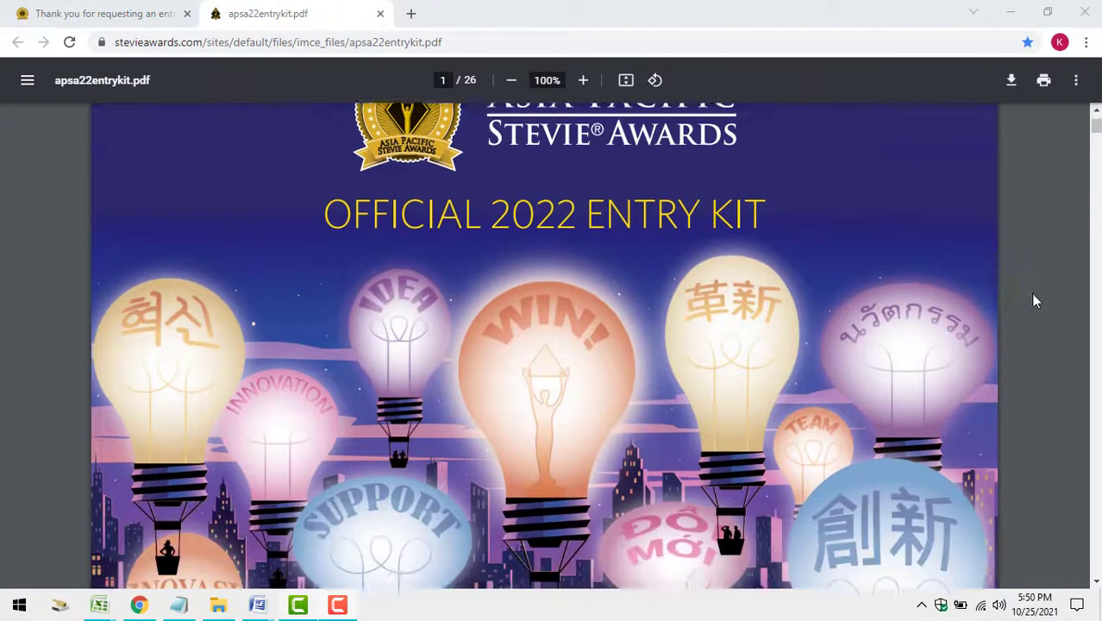
scroll(1035, 310, down, 4)
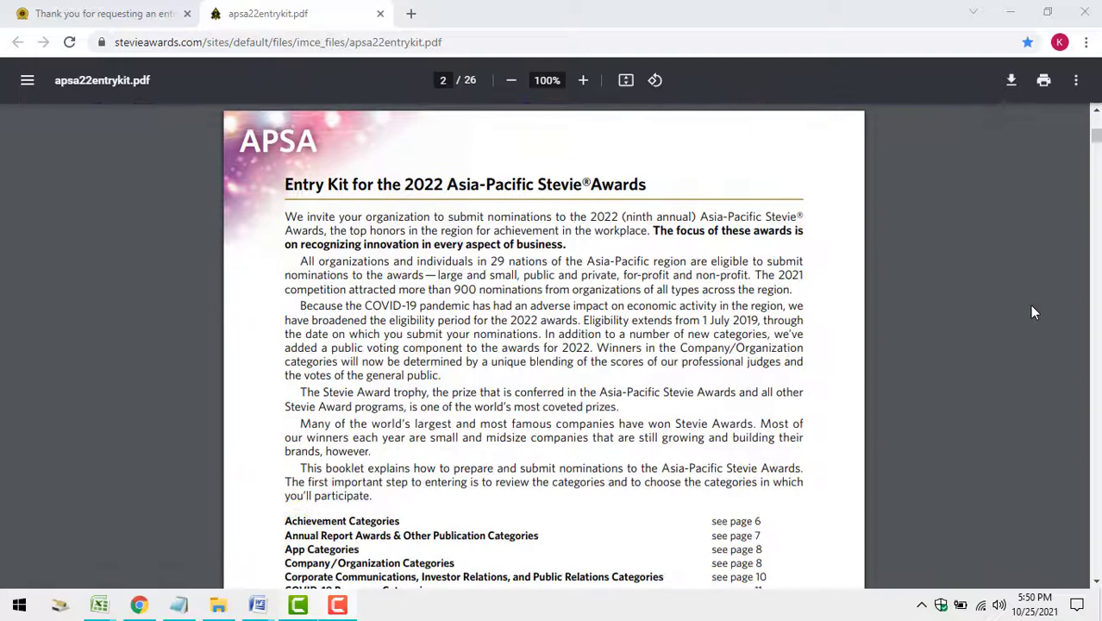
scroll(1031, 317, down, 5)
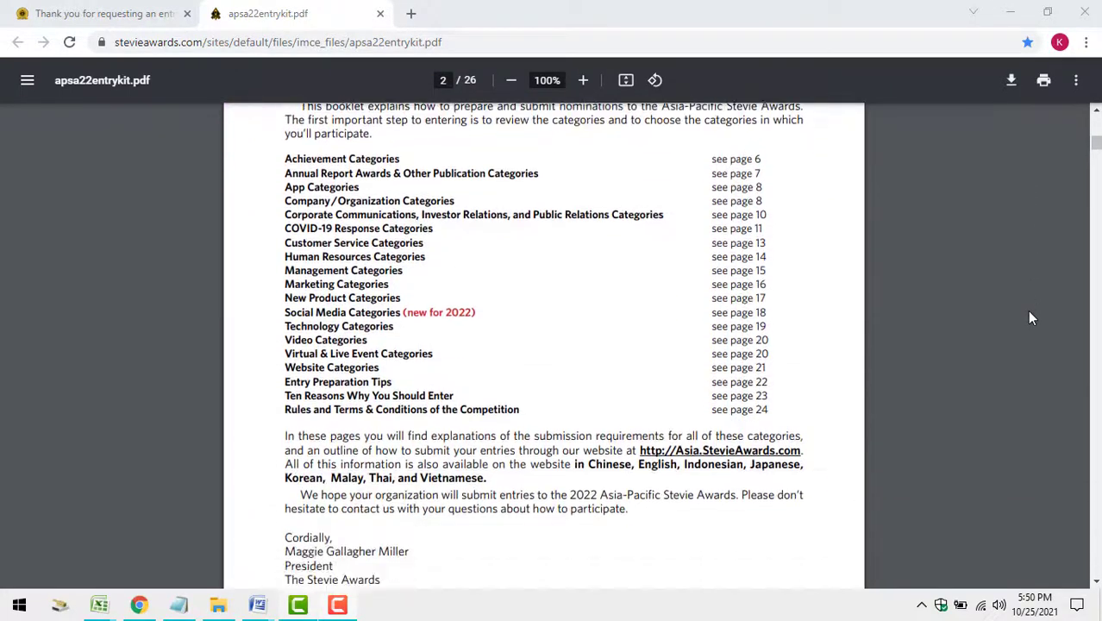
scroll(1028, 315, down, 4)
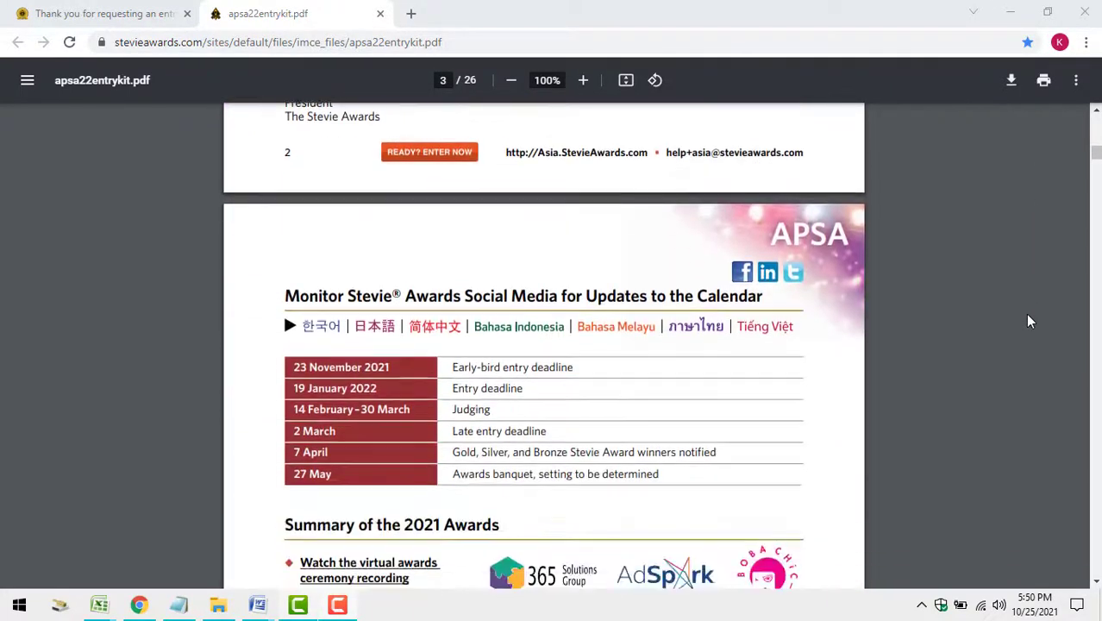
scroll(1026, 324, down, 4)
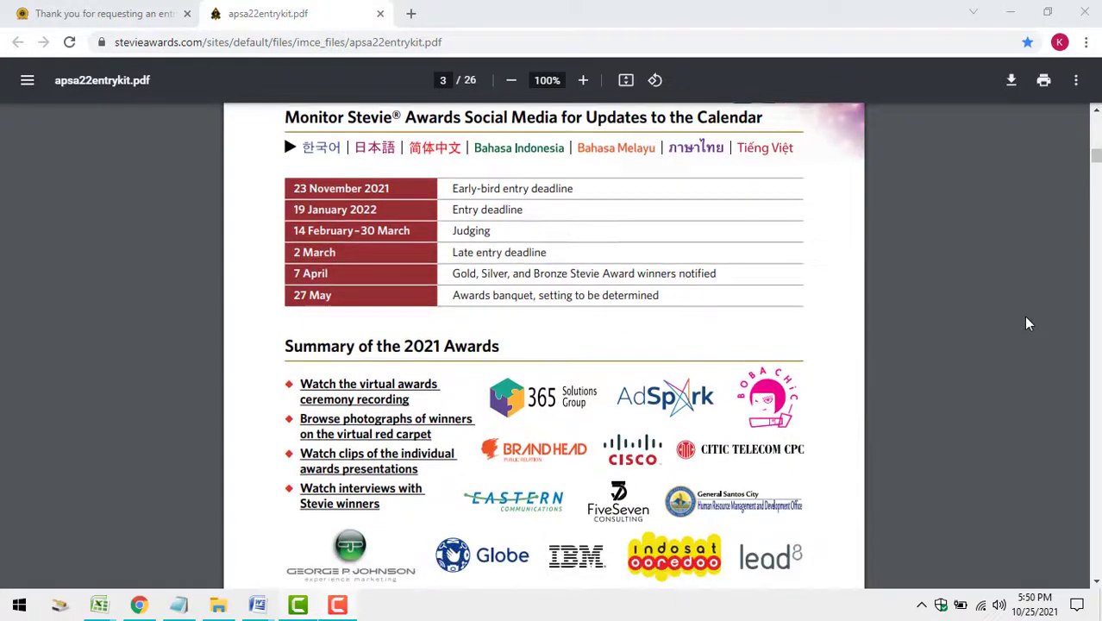
scroll(1026, 323, down, 6)
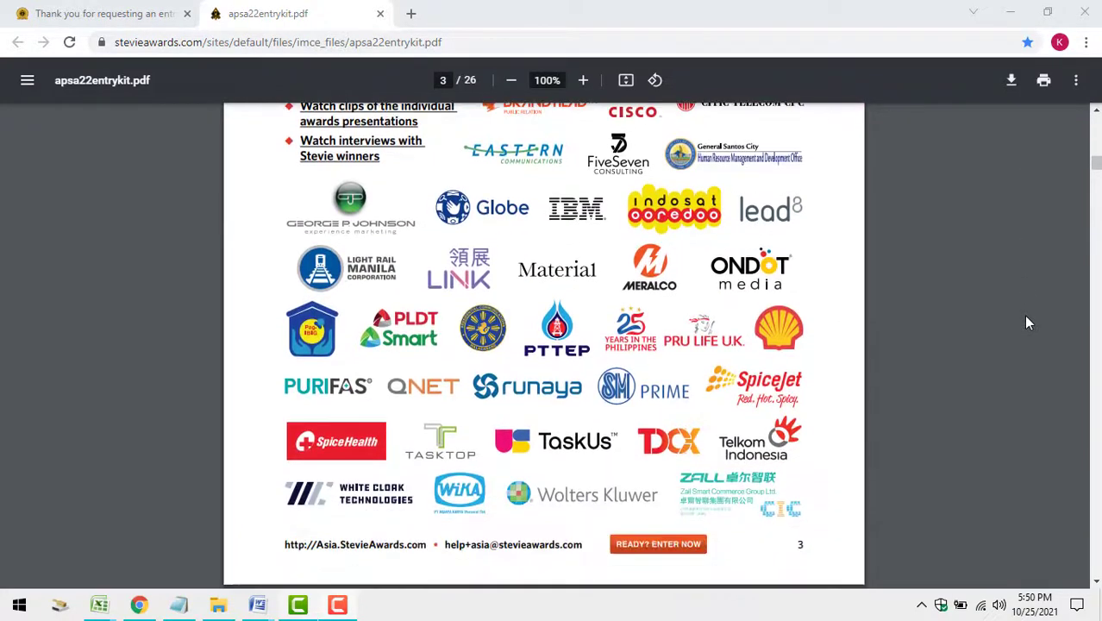
scroll(1026, 322, down, 2)
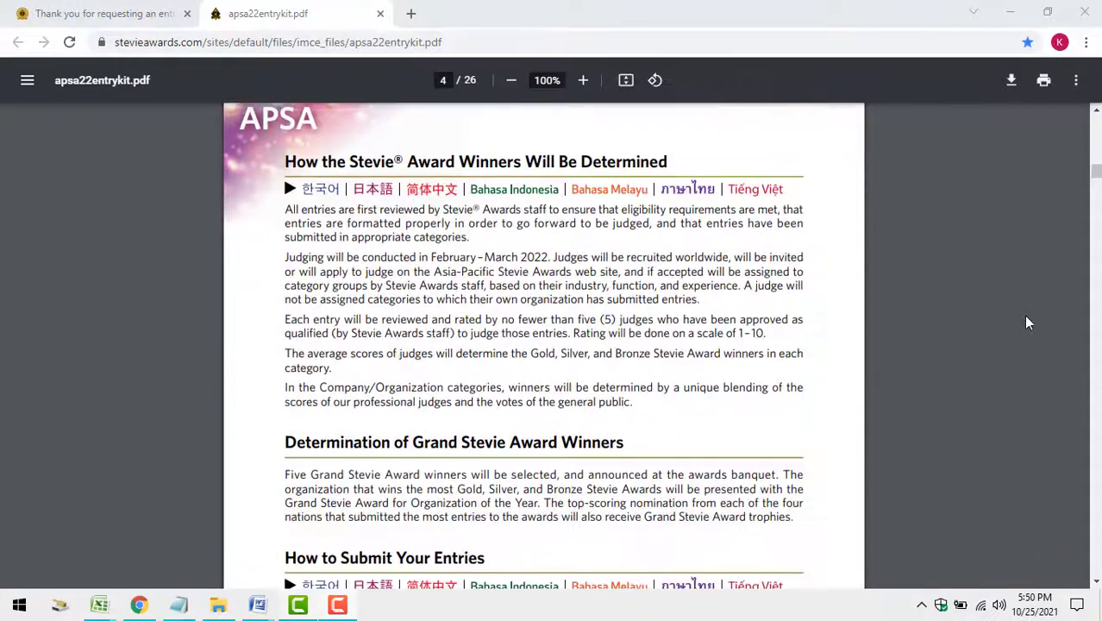
scroll(1026, 322, down, 1)
scroll(1026, 323, down, 2)
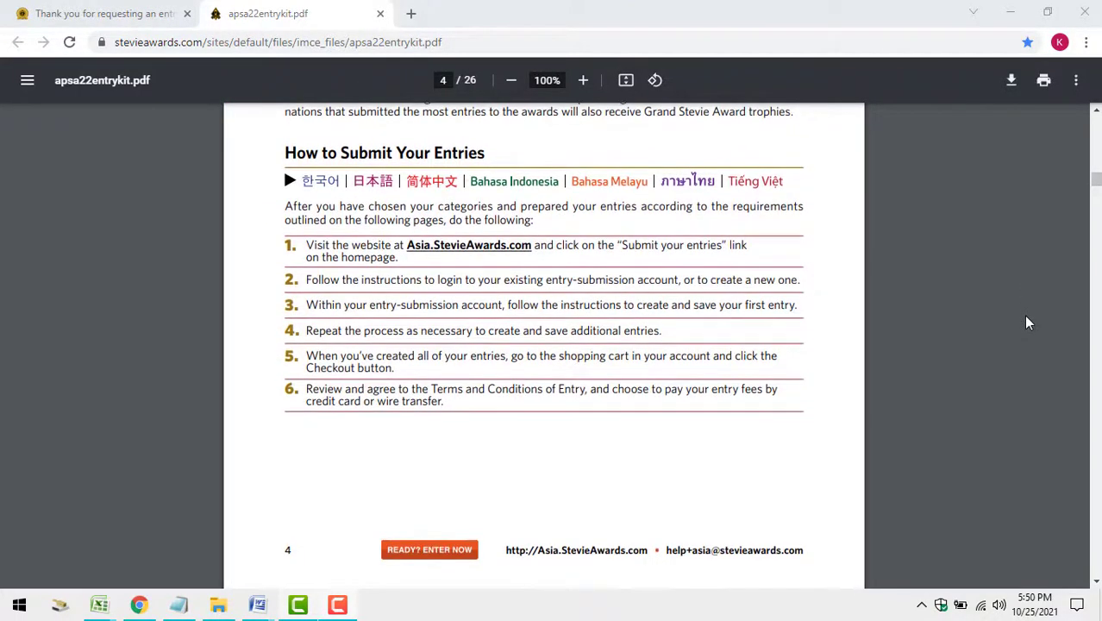
scroll(1026, 323, down, 3)
scroll(1026, 323, down, 2)
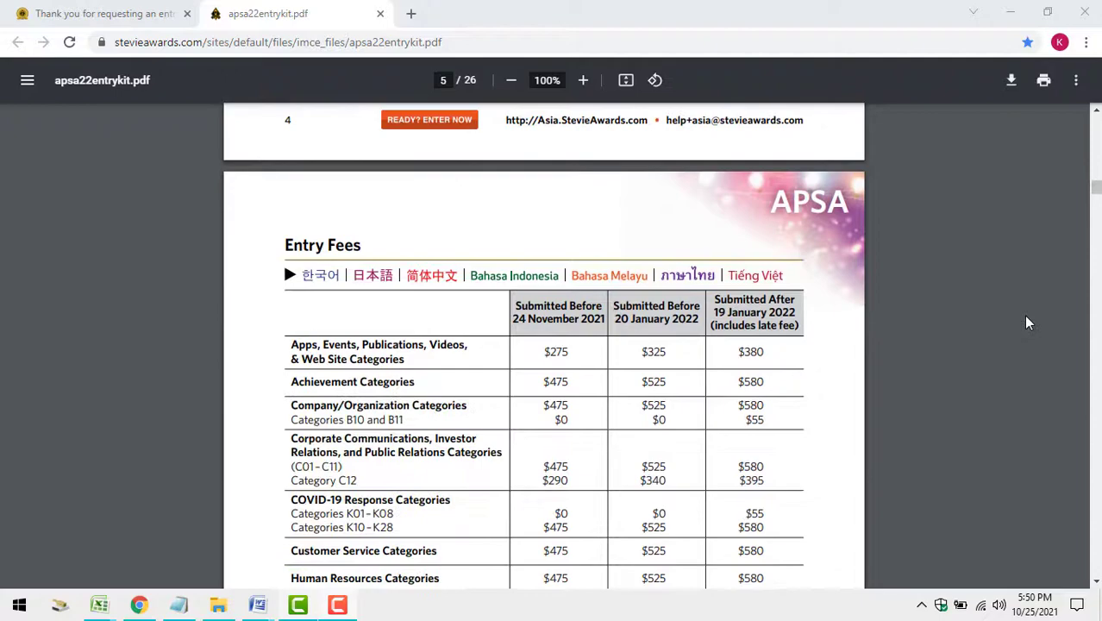
scroll(1026, 323, down, 5)
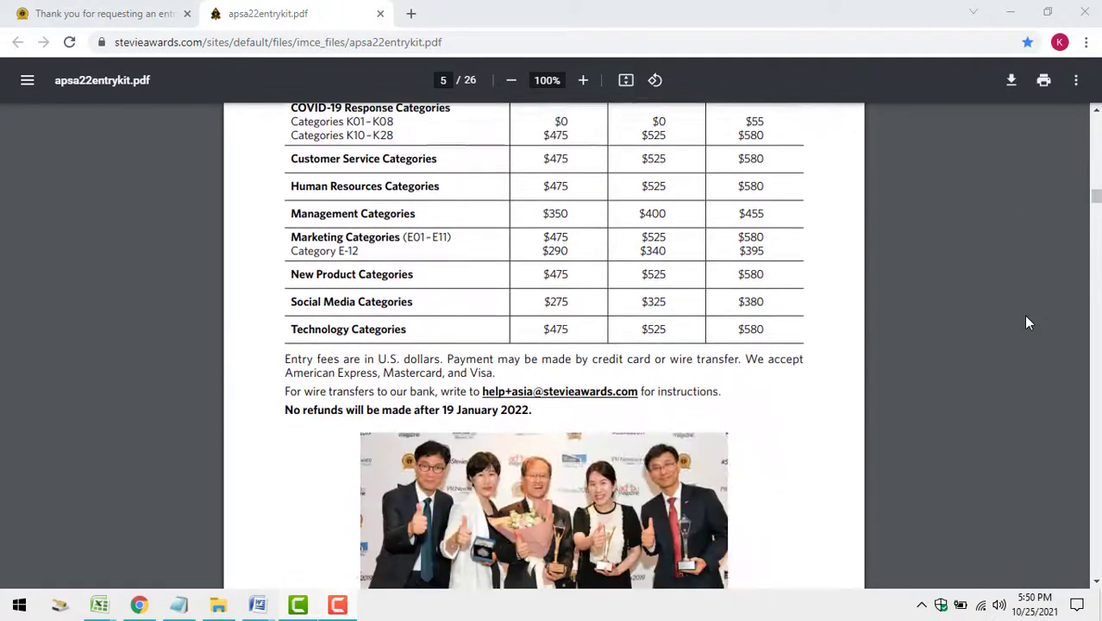
scroll(1026, 323, down, 6)
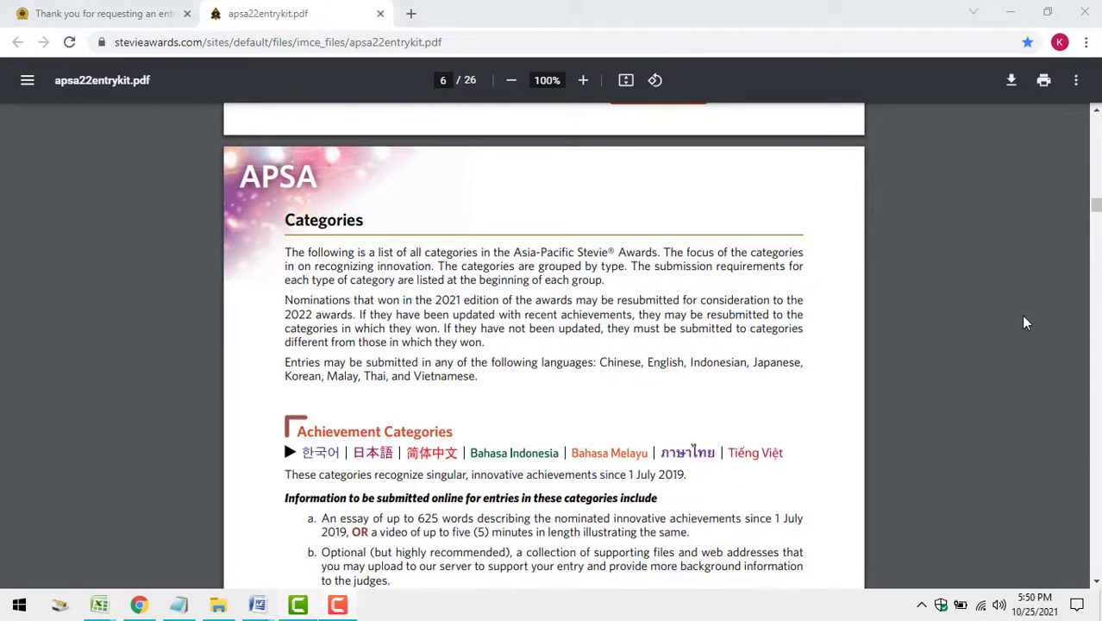
Read through the Achievement, Publication, App and Company/Organization category pages of the entry kit.
scroll(1026, 323, down, 3)
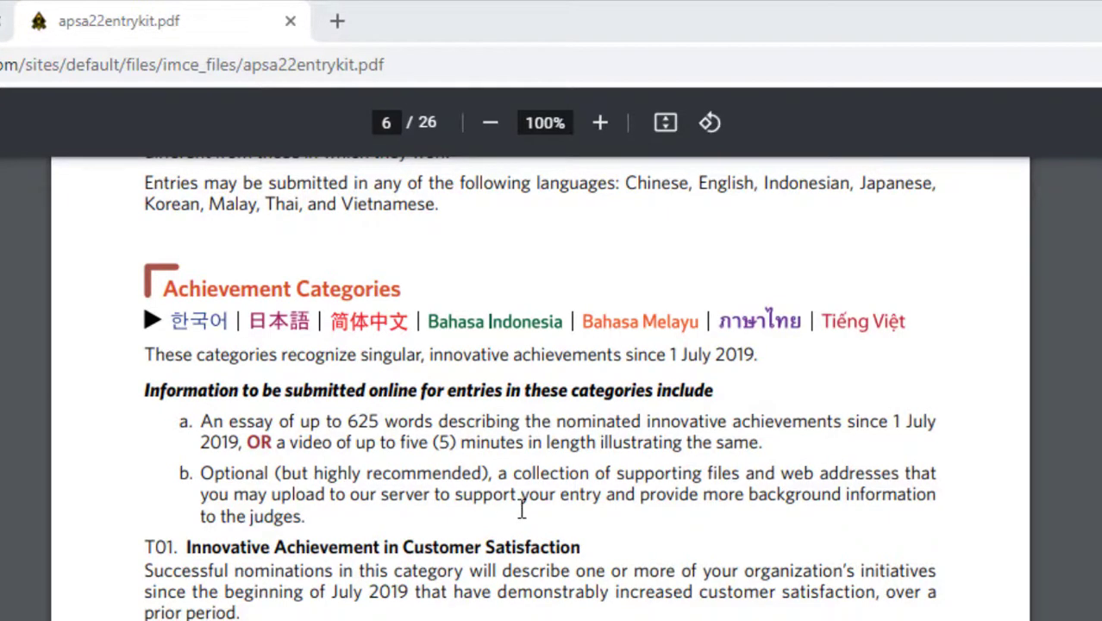
scroll(765, 537, down, 9)
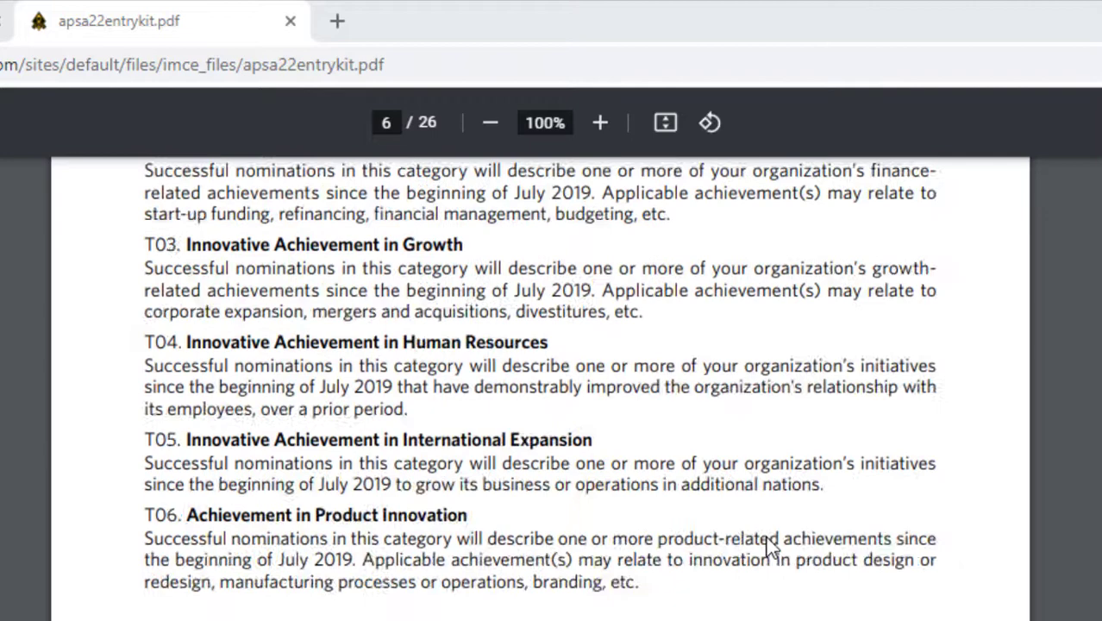
scroll(772, 547, down, 6)
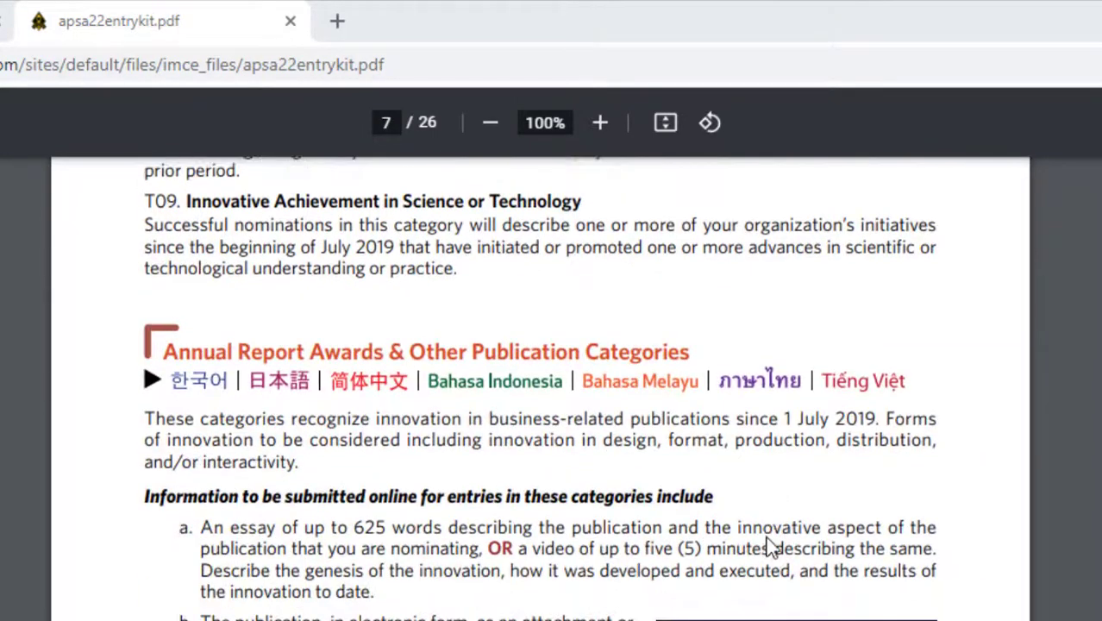
scroll(770, 545, down, 3)
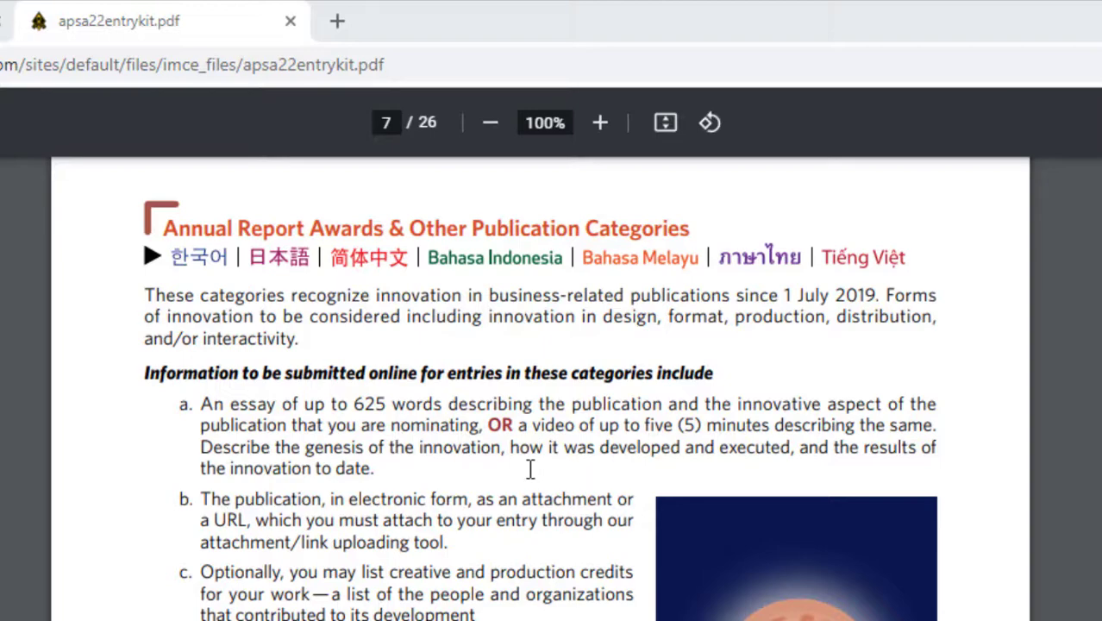
scroll(530, 469, down, 10)
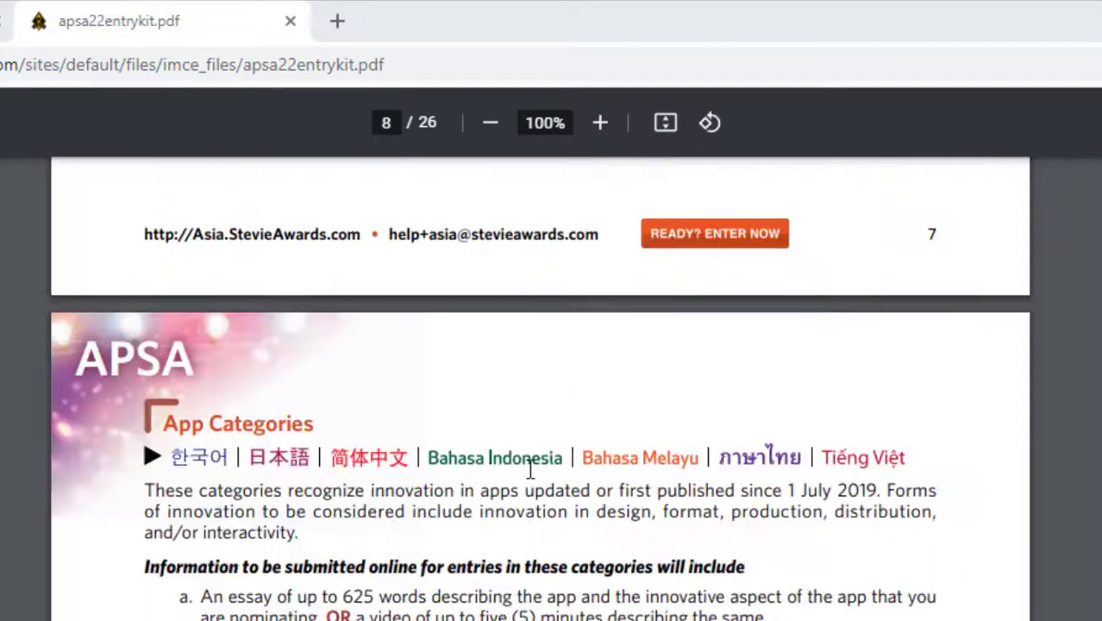
scroll(530, 469, down, 3)
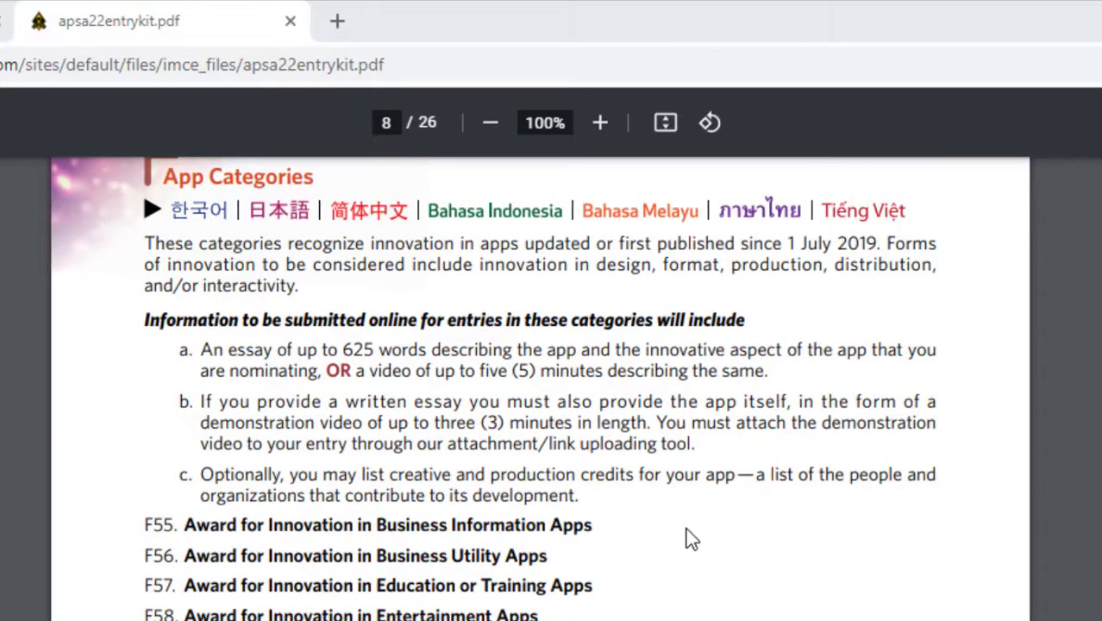
scroll(685, 528, down, 7)
scroll(690, 536, down, 1)
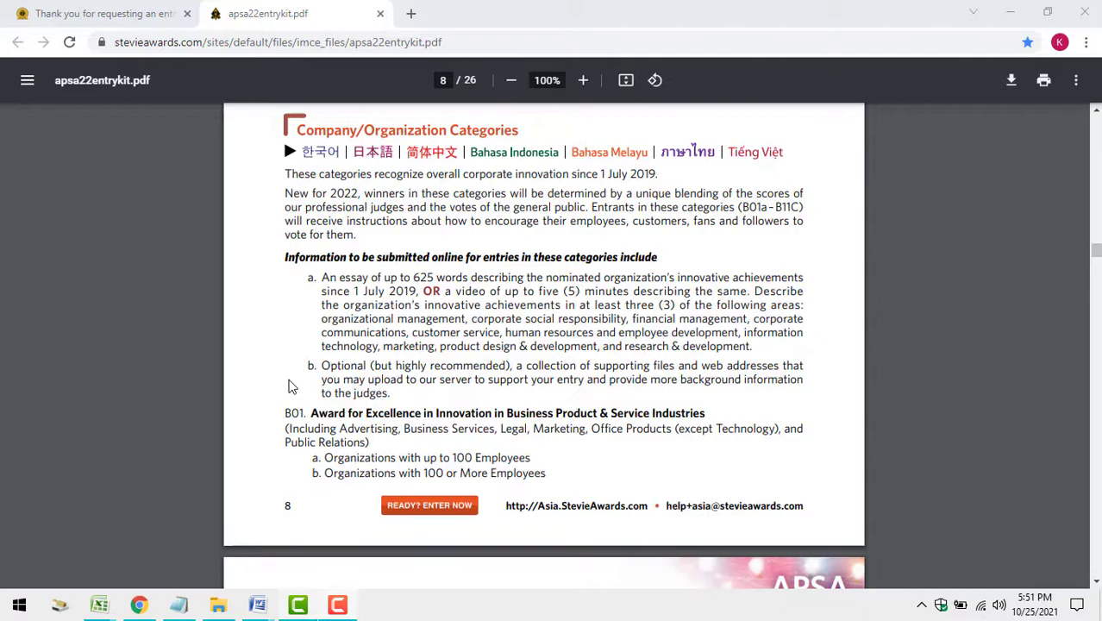
scroll(293, 384, down, 7)
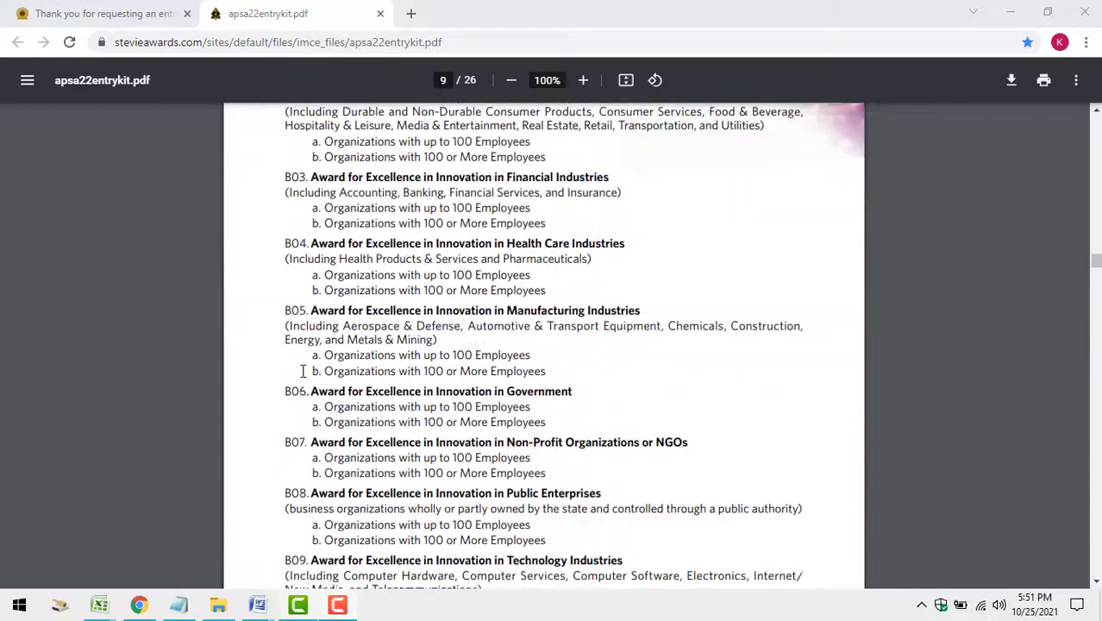
scroll(304, 371, down, 3)
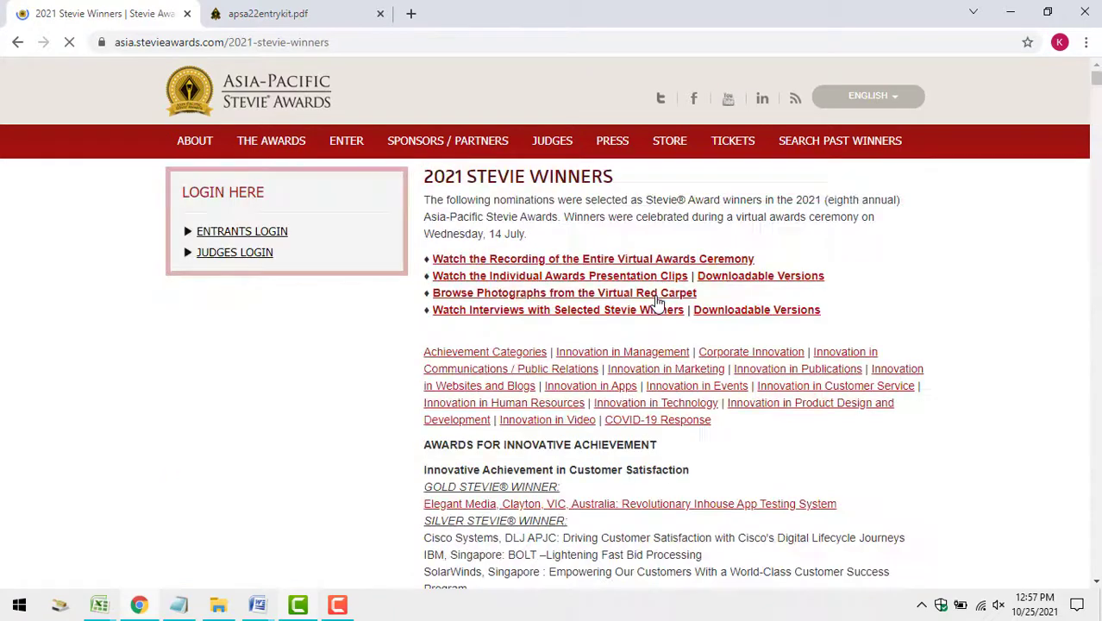
Browse the 2021 winners list and read Arowana's winning nomination article.
scroll(930, 324, down, 4)
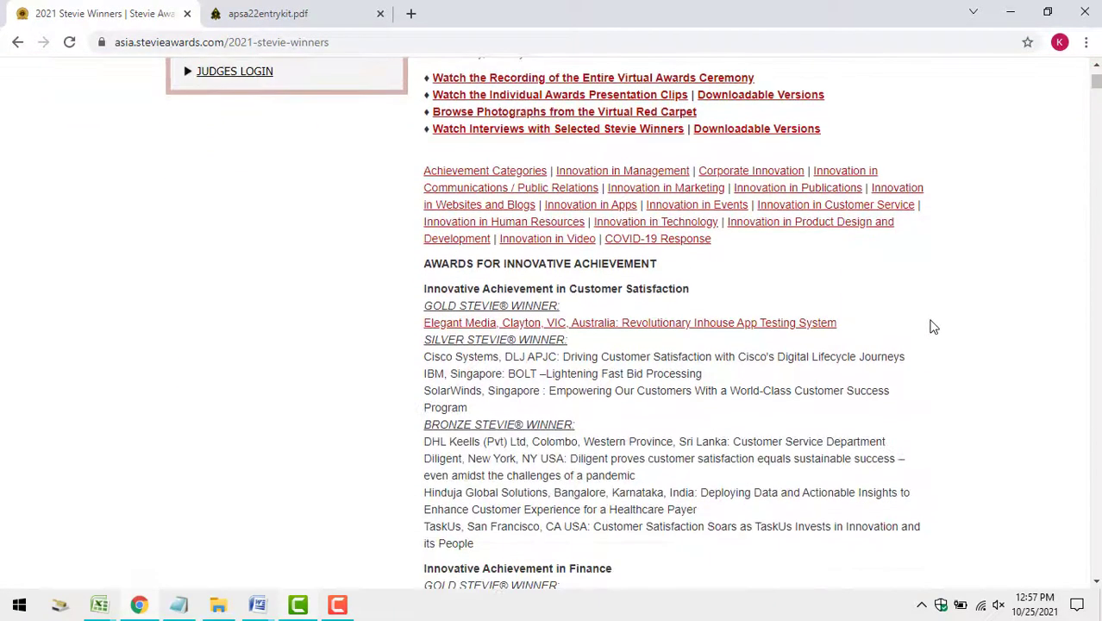
scroll(931, 326, down, 4)
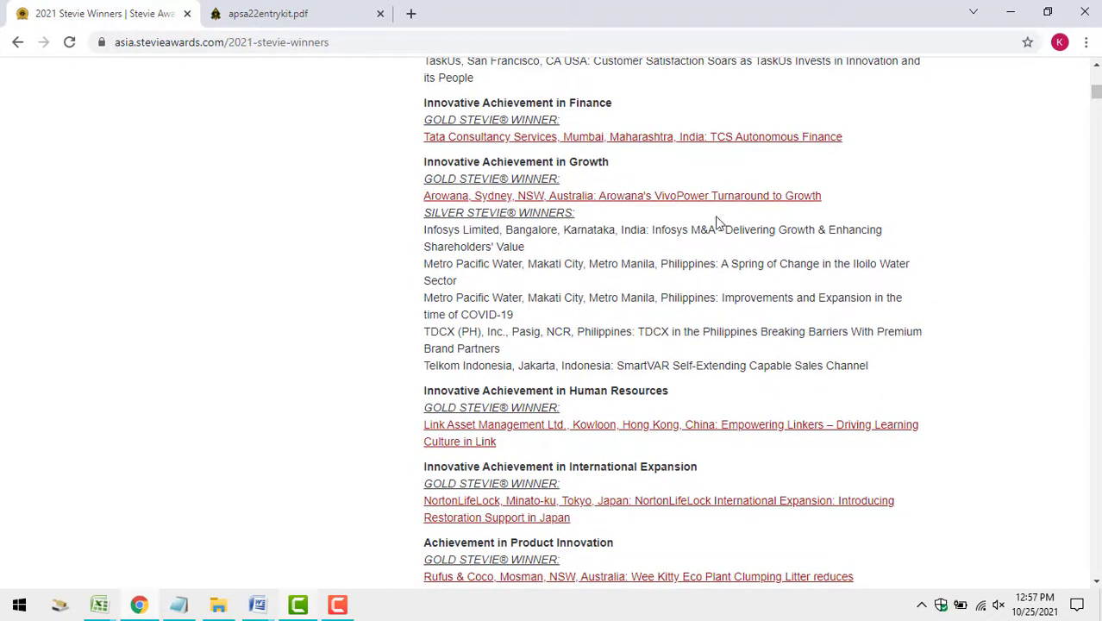
click(655, 199)
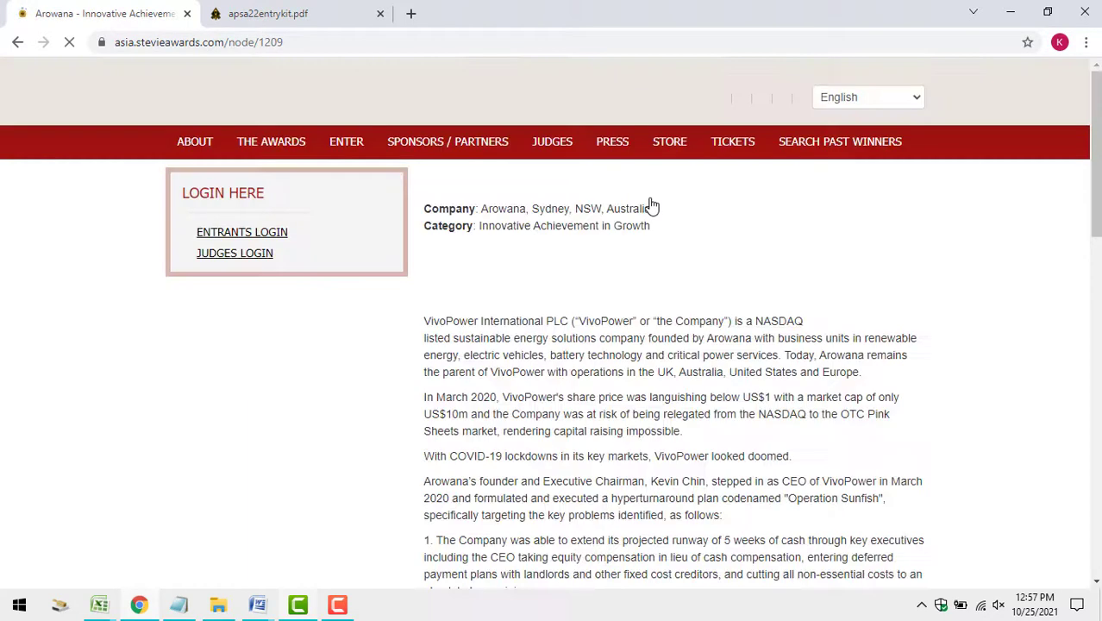
scroll(991, 294, down, 6)
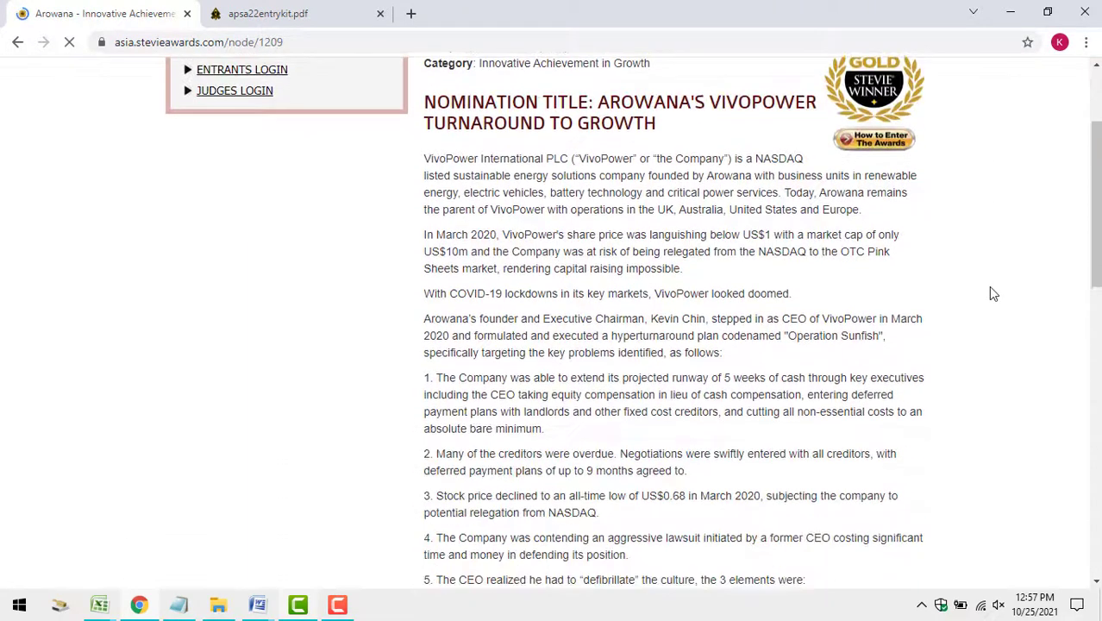
scroll(992, 293, down, 6)
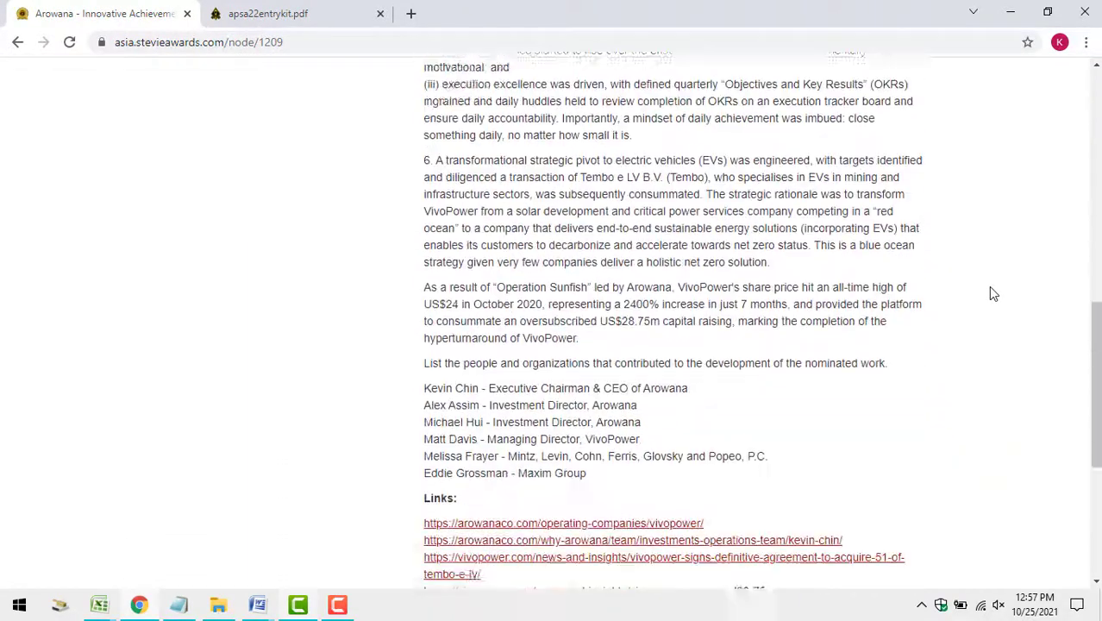
scroll(988, 286, down, 1)
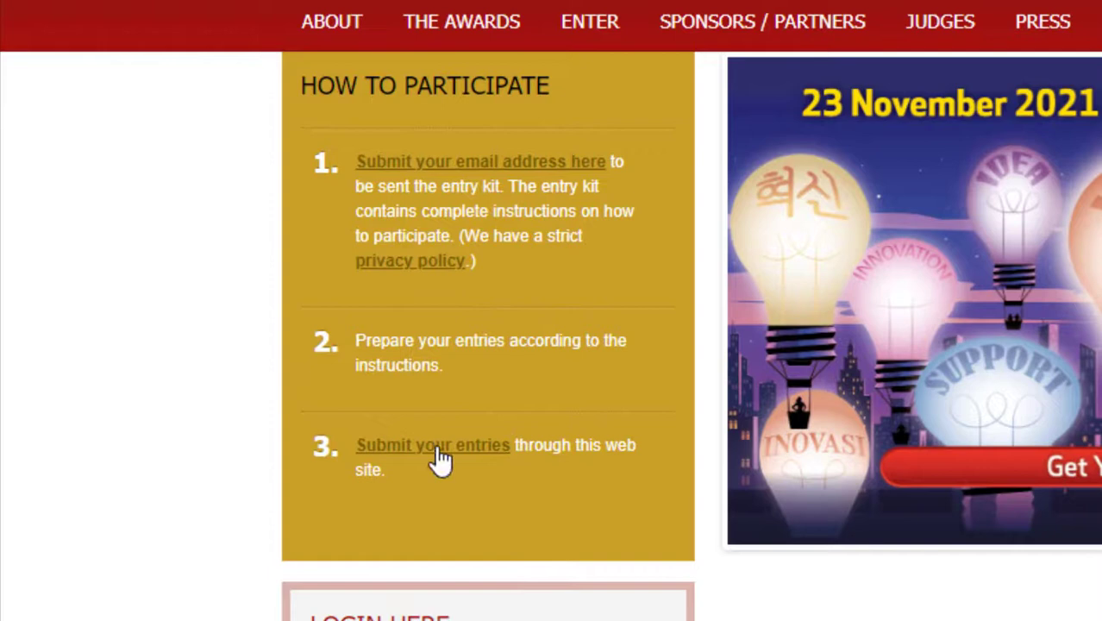
Register a new entrant account on the entry platform with English as primary language.
click(441, 460)
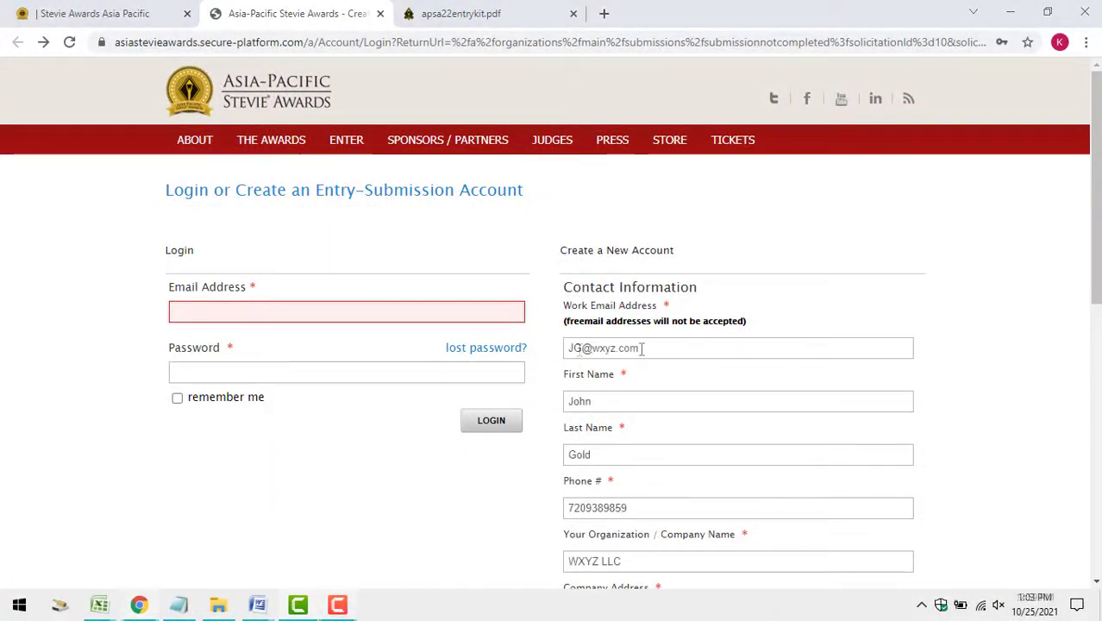
scroll(683, 363, down, 1)
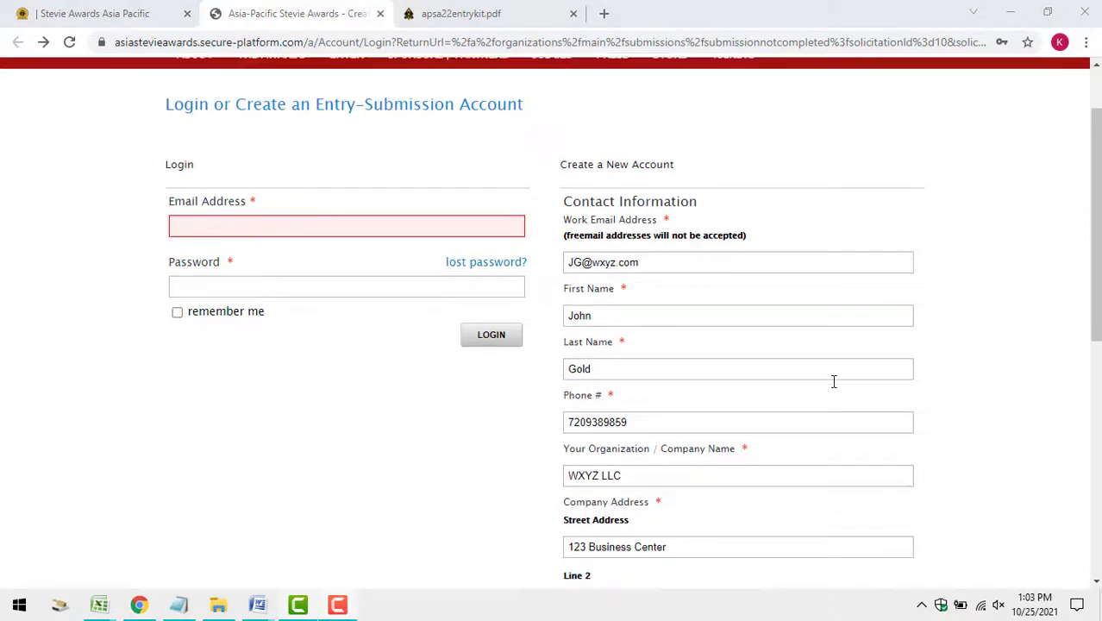
scroll(828, 377, down, 5)
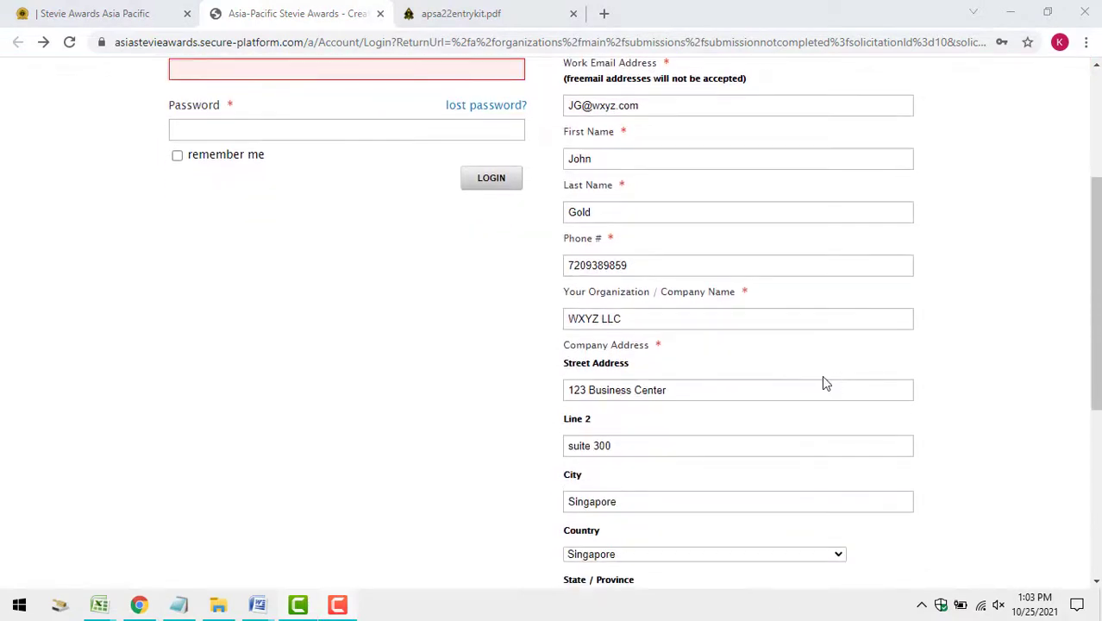
scroll(824, 376, down, 2)
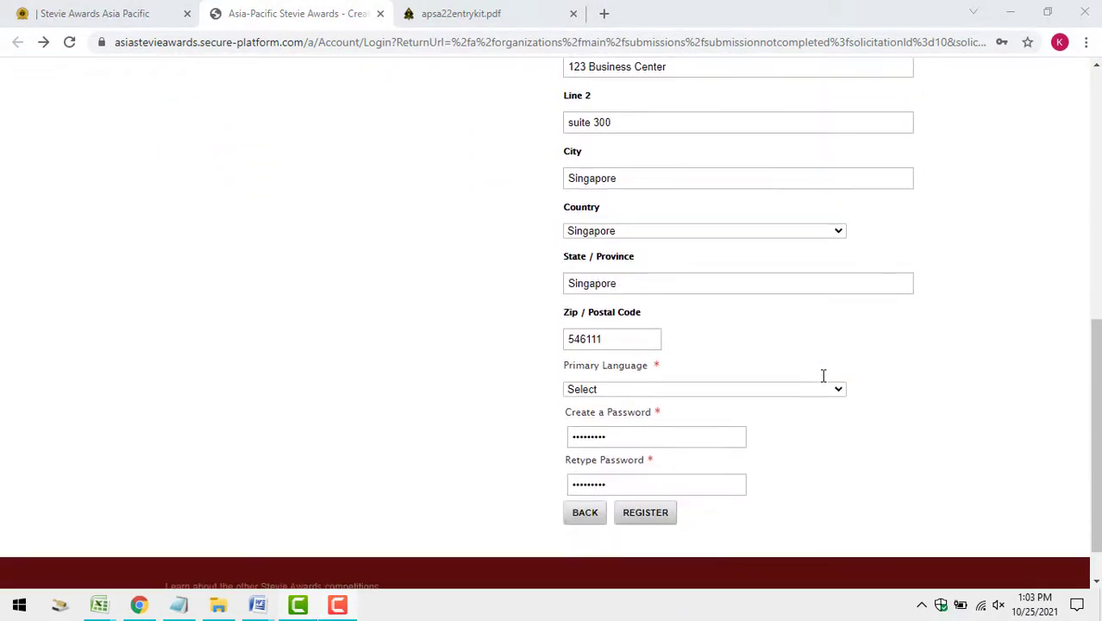
click(838, 340)
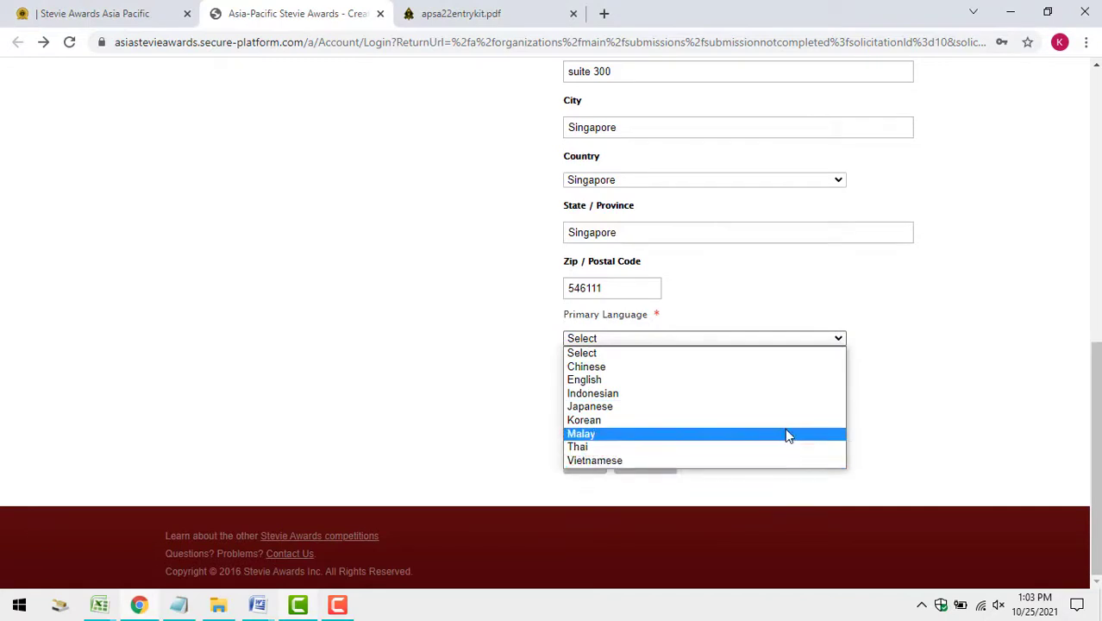
click(778, 380)
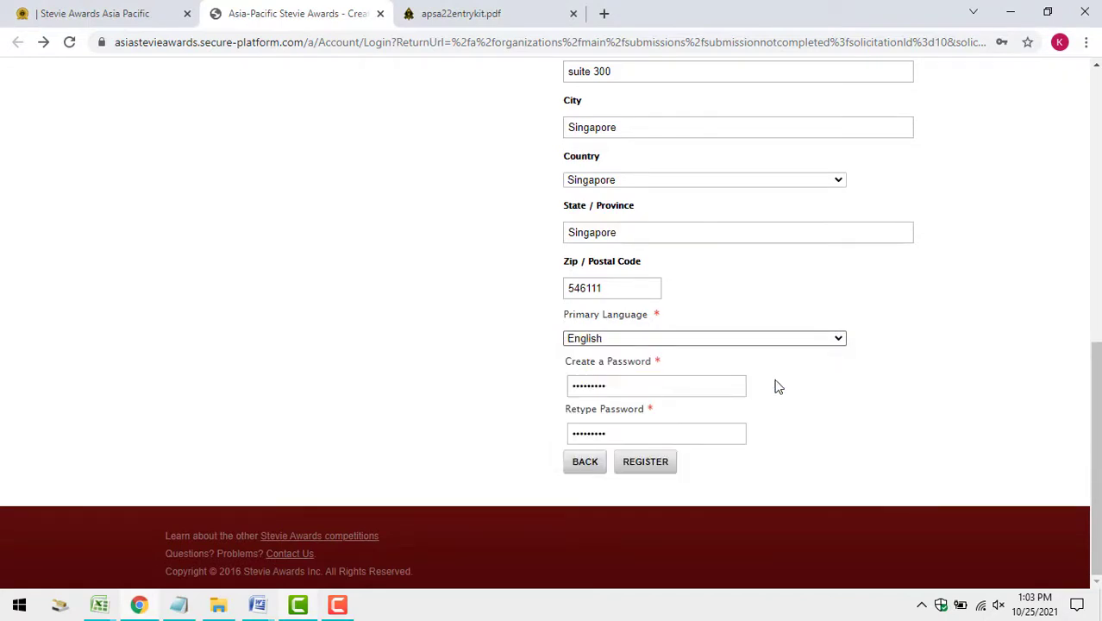
click(642, 459)
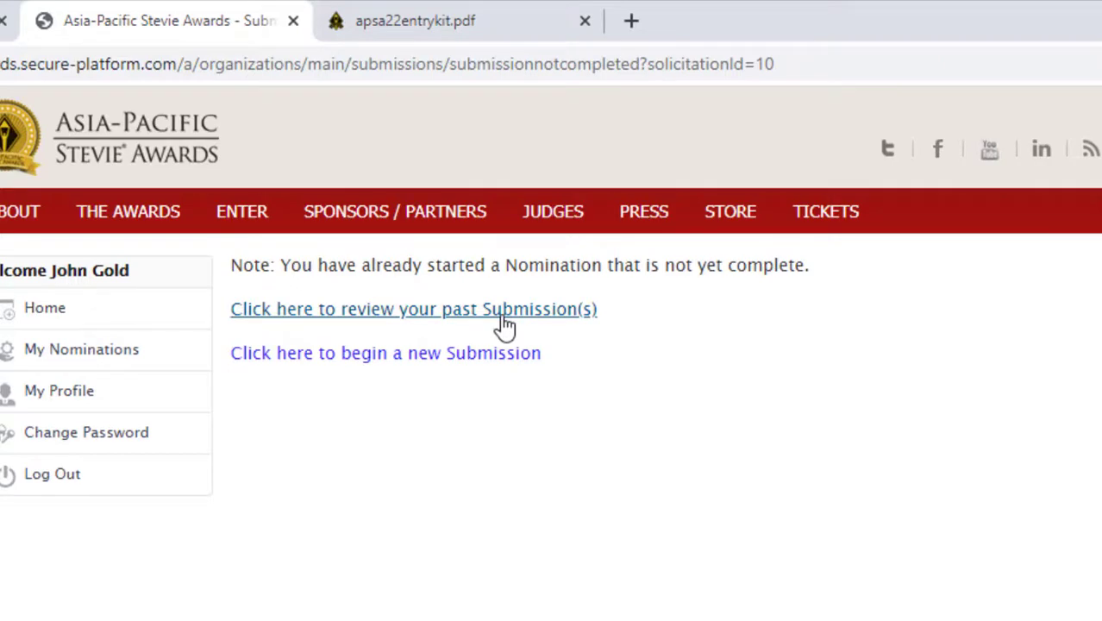
Start a new submission and save WXYZ LLC's general information (Business Services, under 100 employees).
click(493, 355)
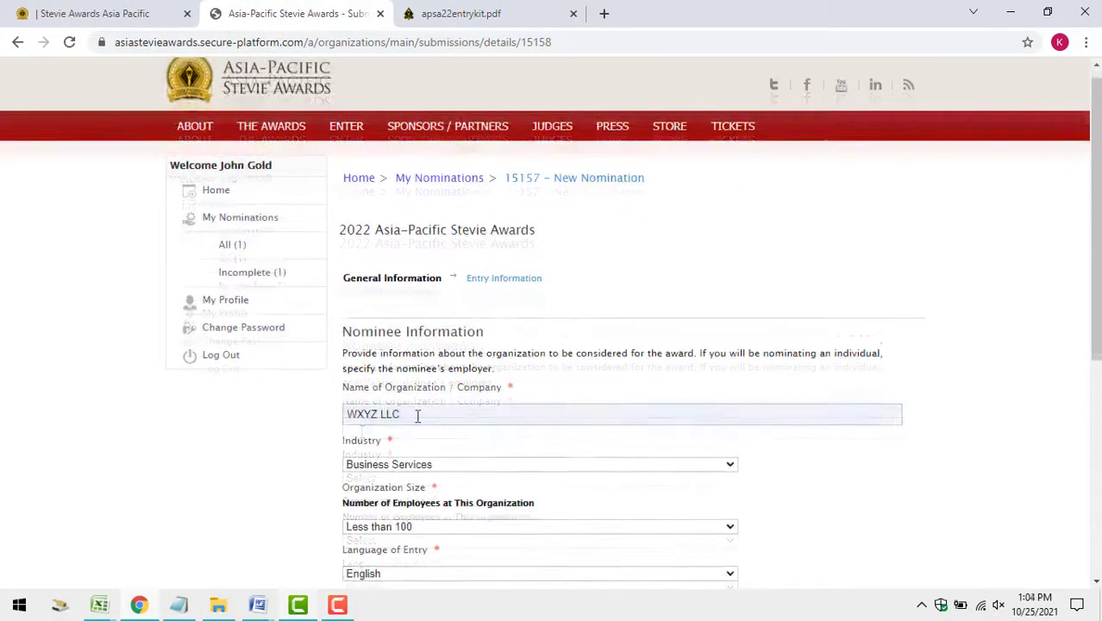
scroll(418, 416, down, 3)
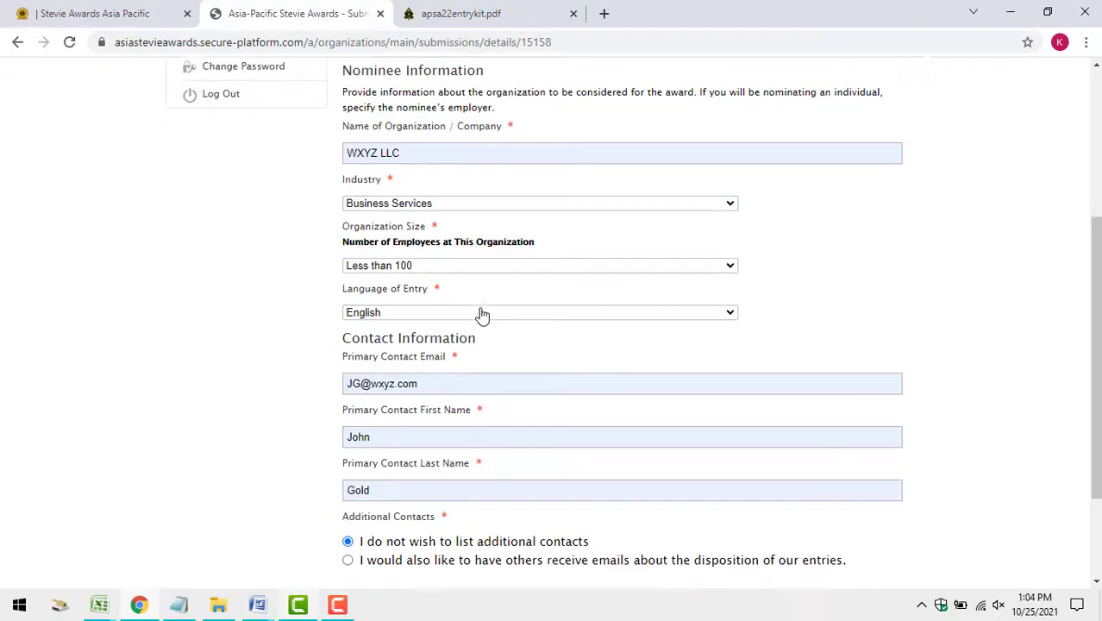
scroll(482, 311, down, 3)
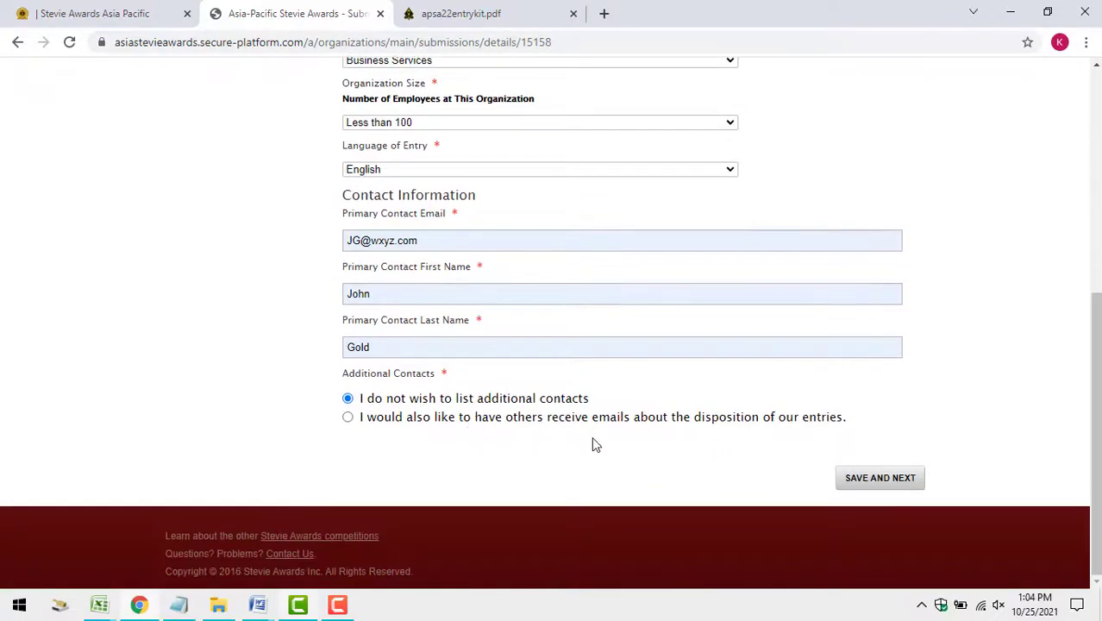
click(863, 483)
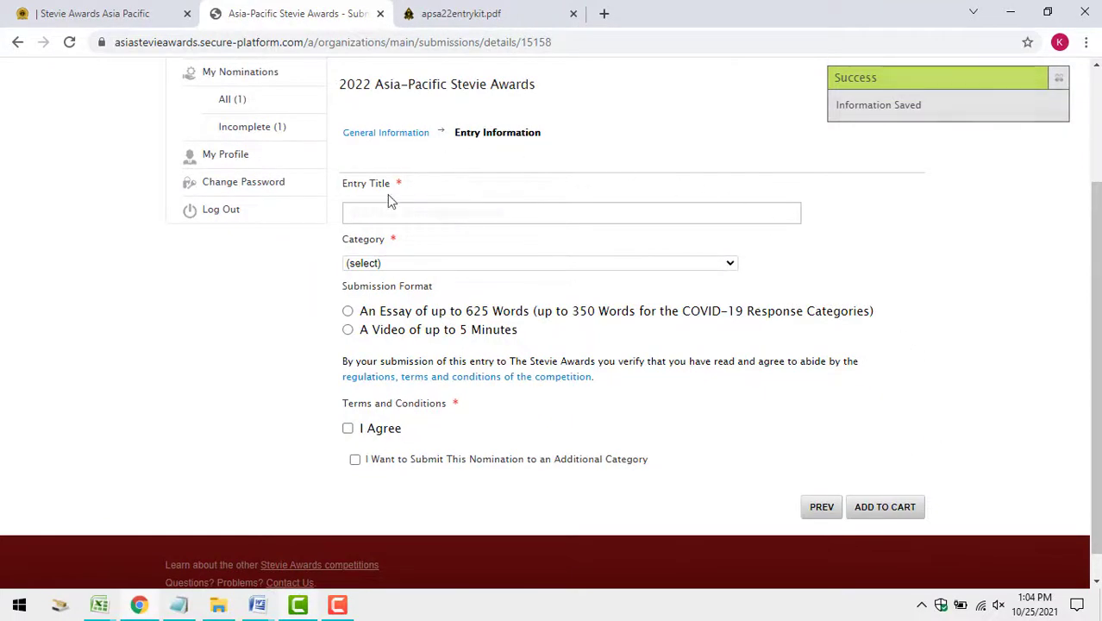
Choose sub-category B01A for Business Product & Service Industries.
scroll(388, 194, up, 1)
click(578, 344)
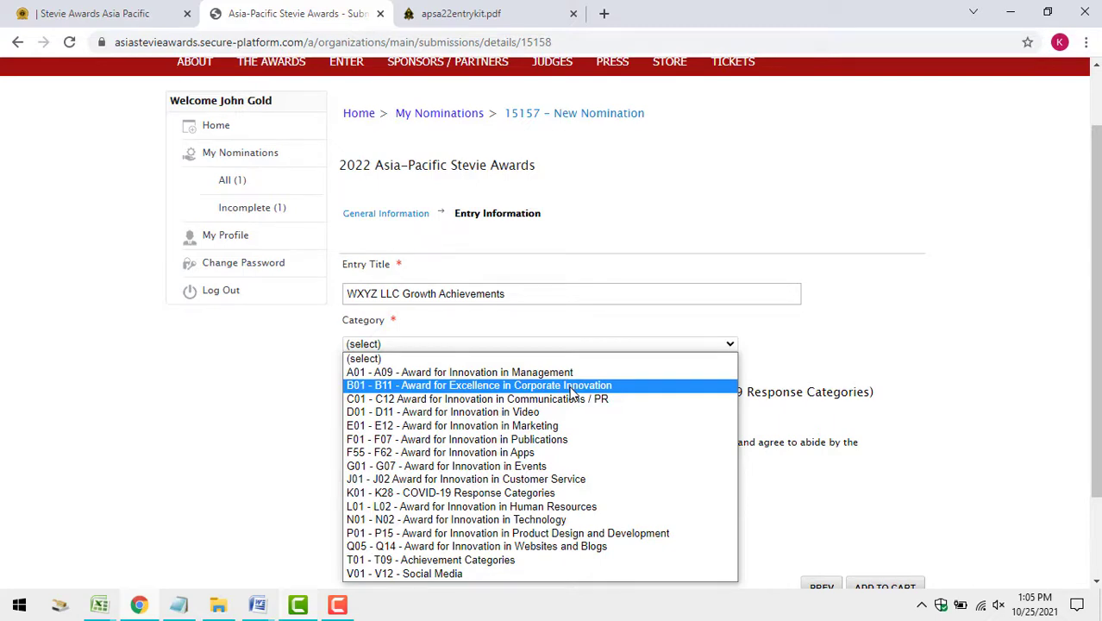
key(Escape)
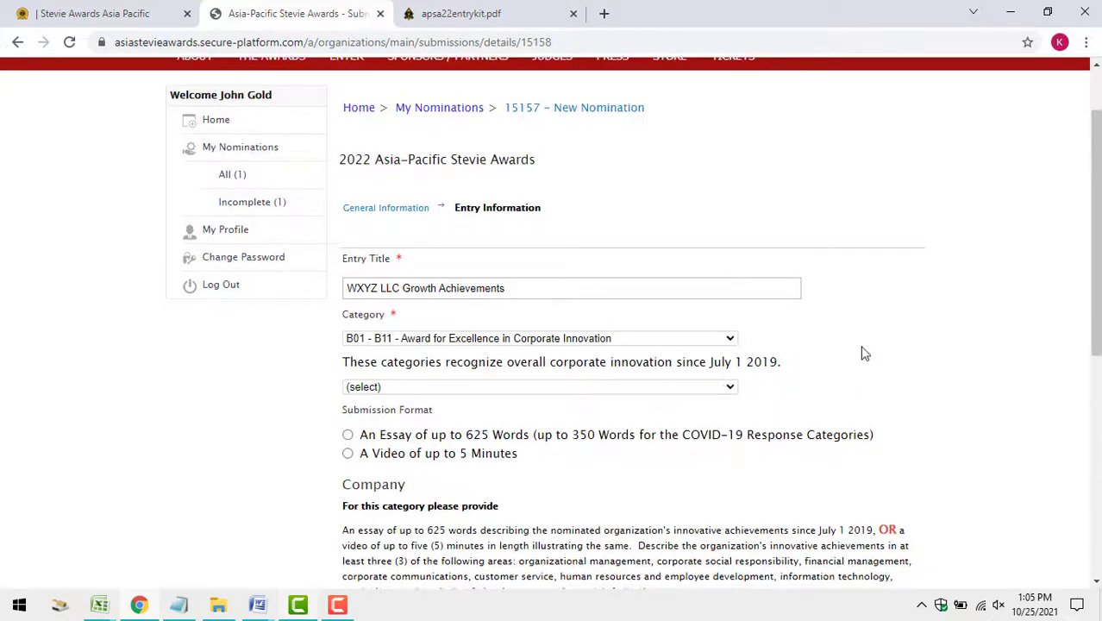
scroll(801, 256, down, 2)
click(730, 234)
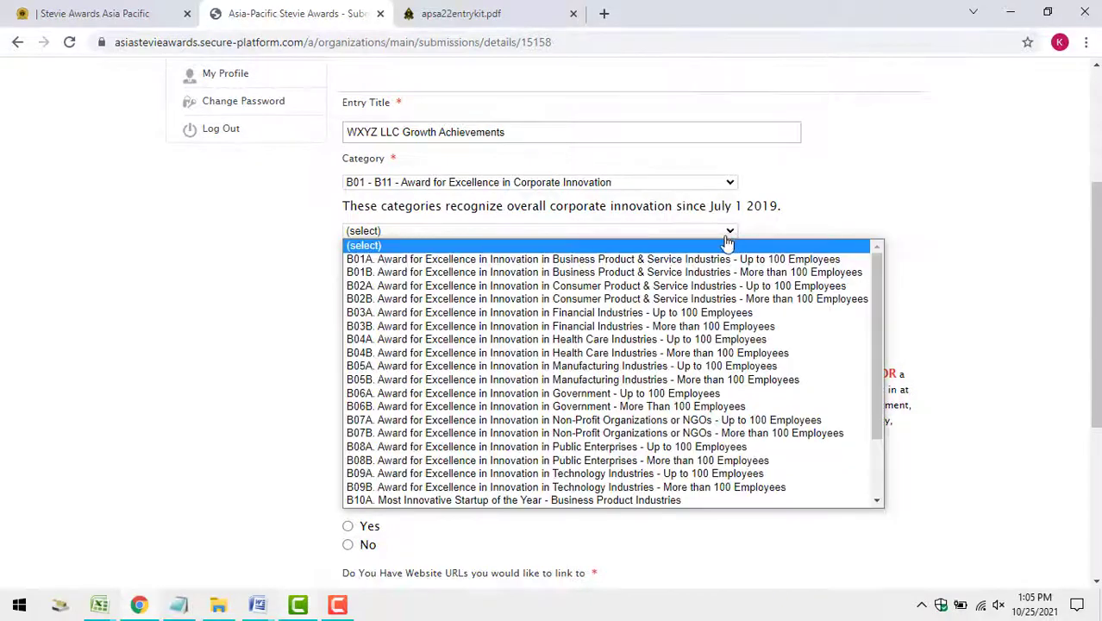
click(662, 261)
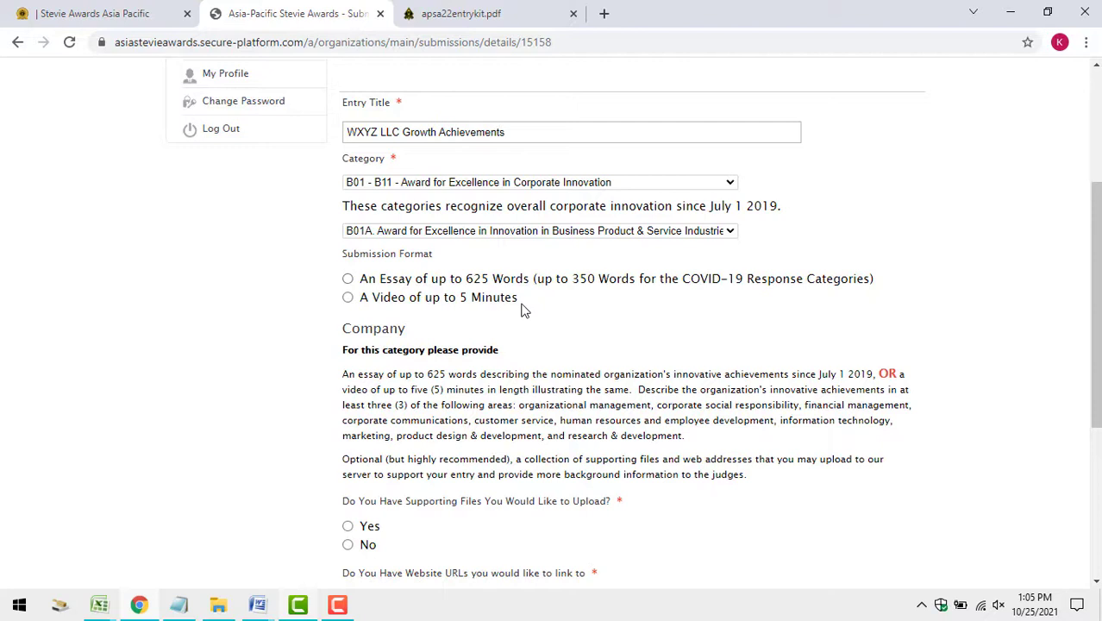
Select the essay format and paste the prepared five-paragraph company essay.
click(348, 281)
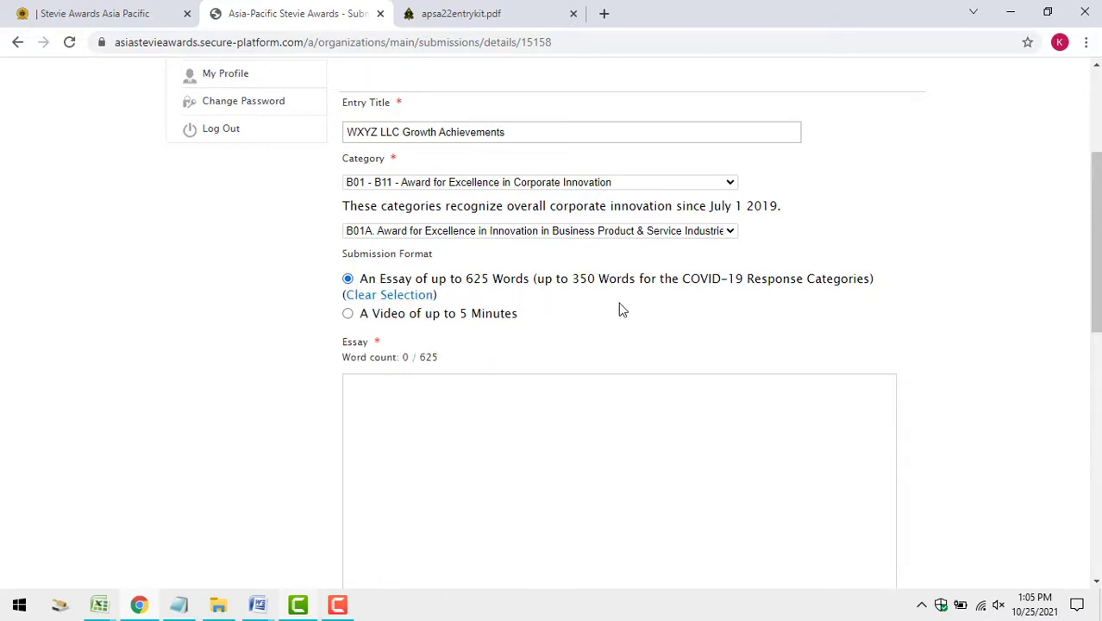
scroll(618, 303, down, 2)
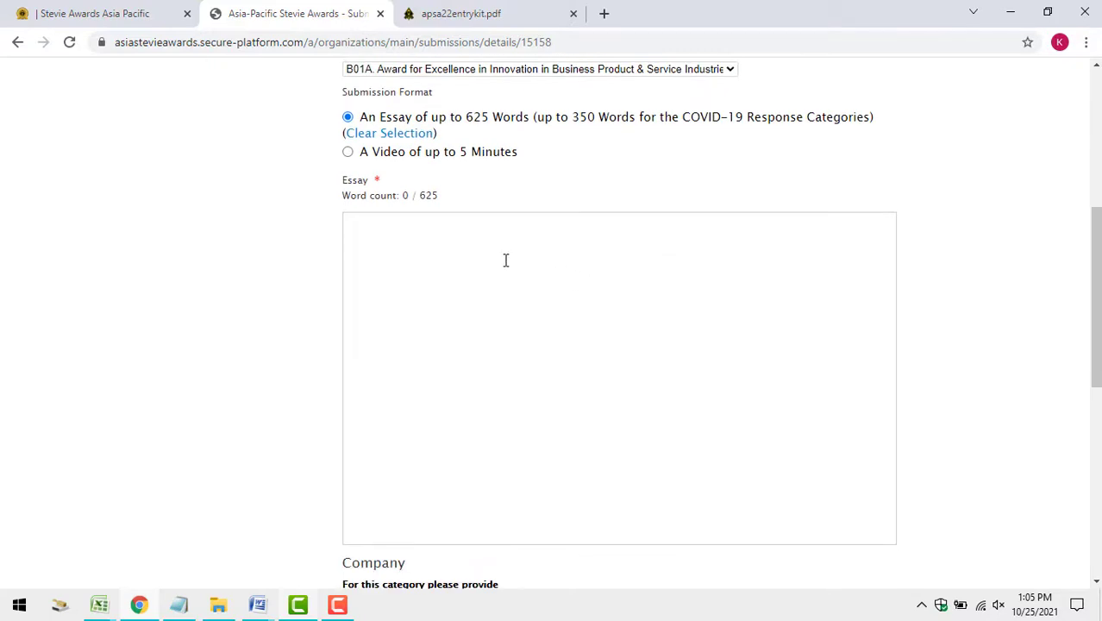
right_click(359, 228)
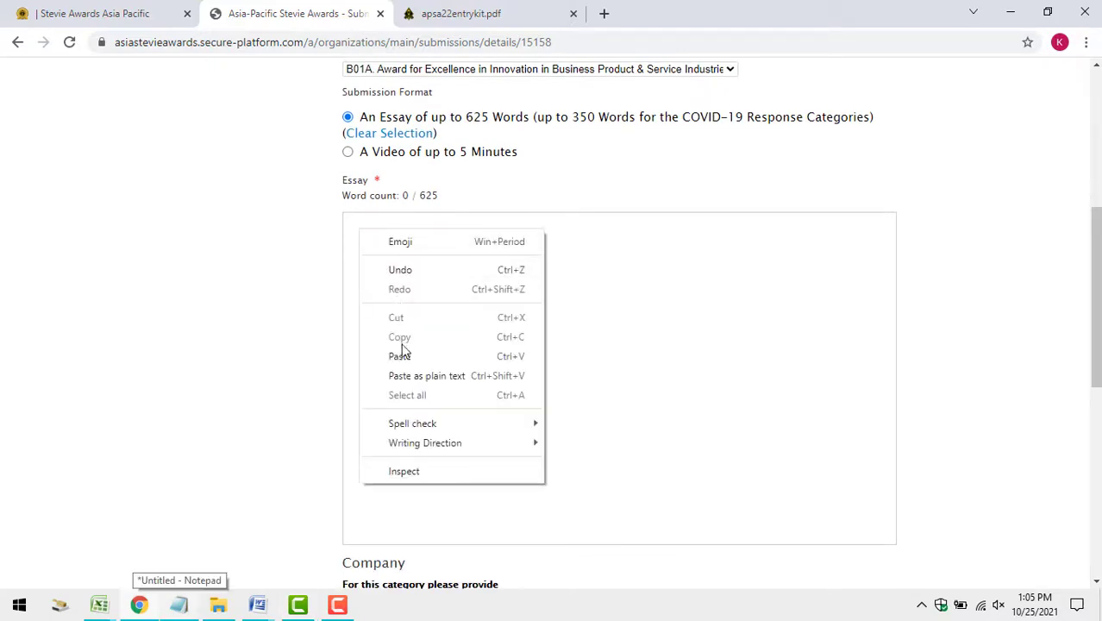
click(402, 352)
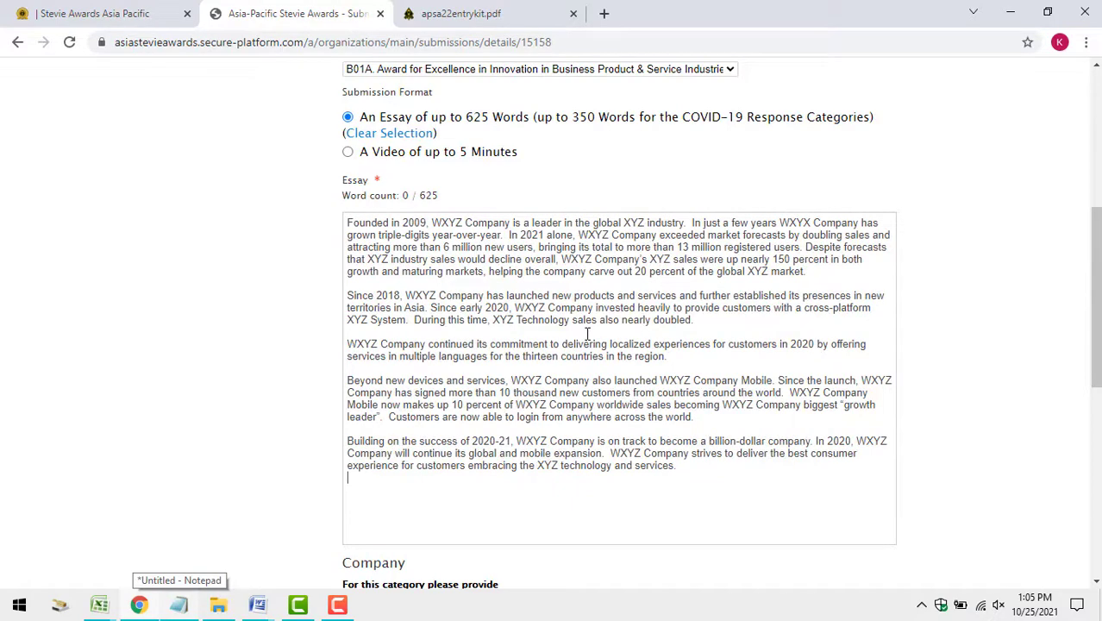
Attach WXYZ LLC AR 21.pdf as supporting File 1 for the nomination.
scroll(587, 334, down, 5)
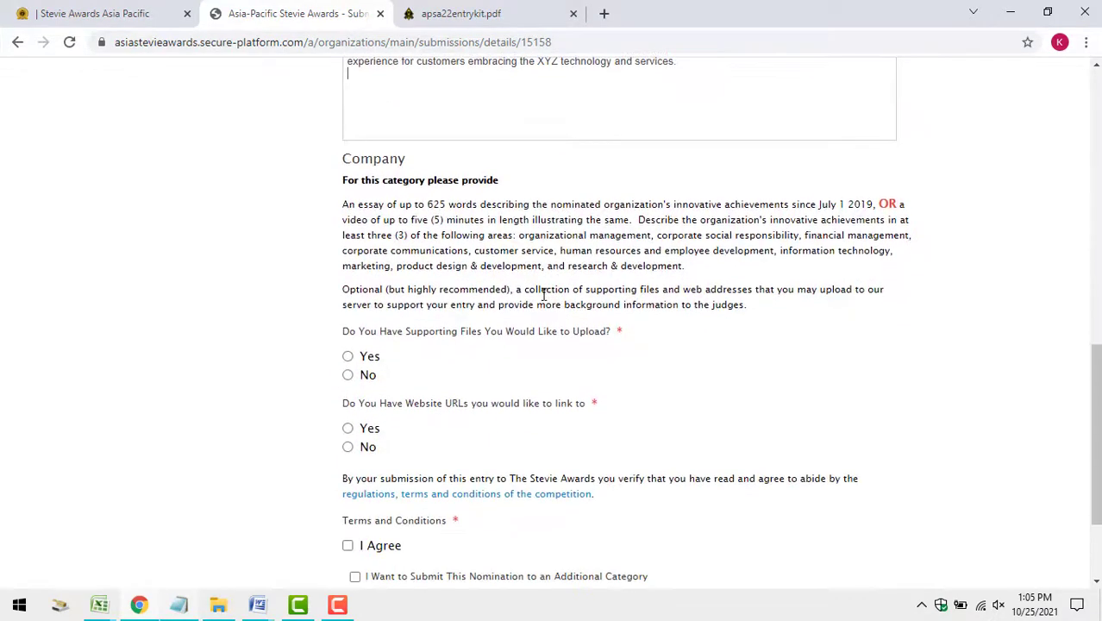
scroll(560, 257, down, 3)
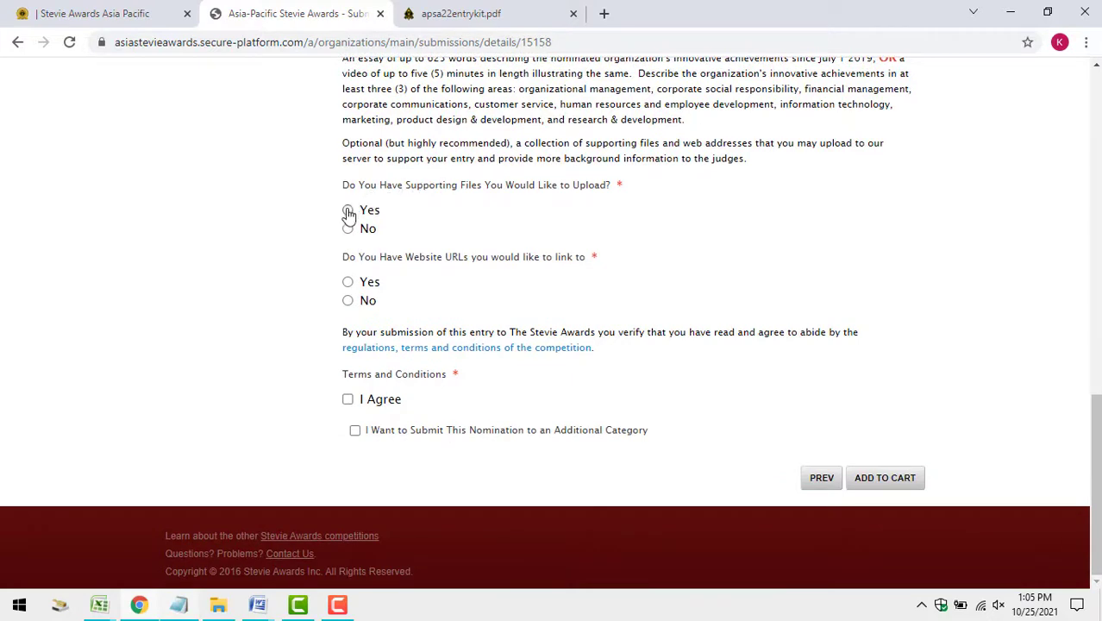
click(349, 214)
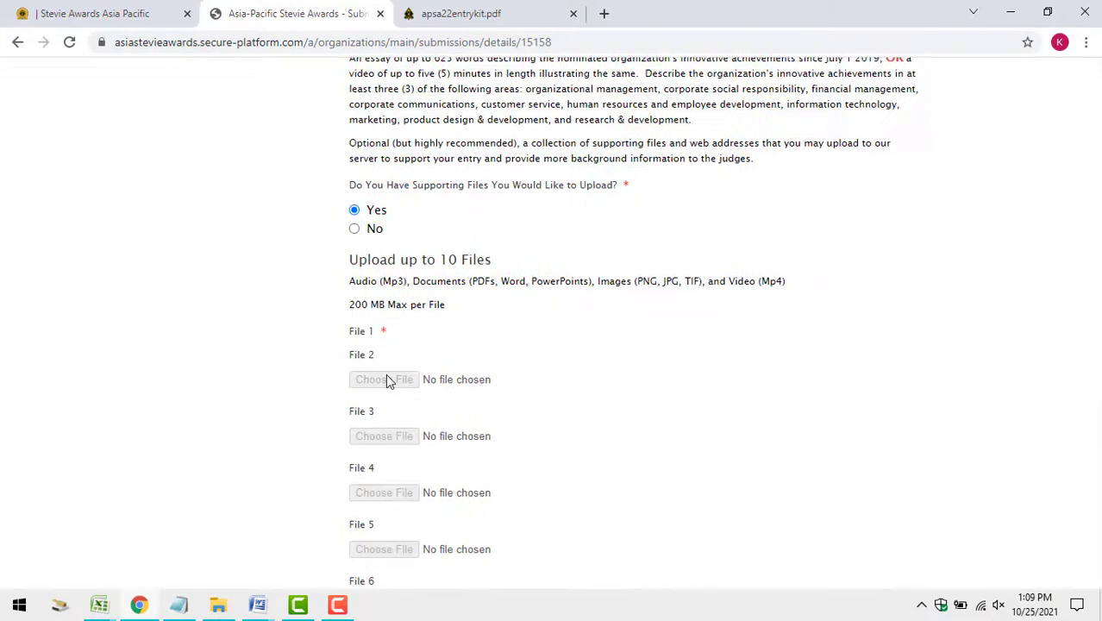
click(384, 378)
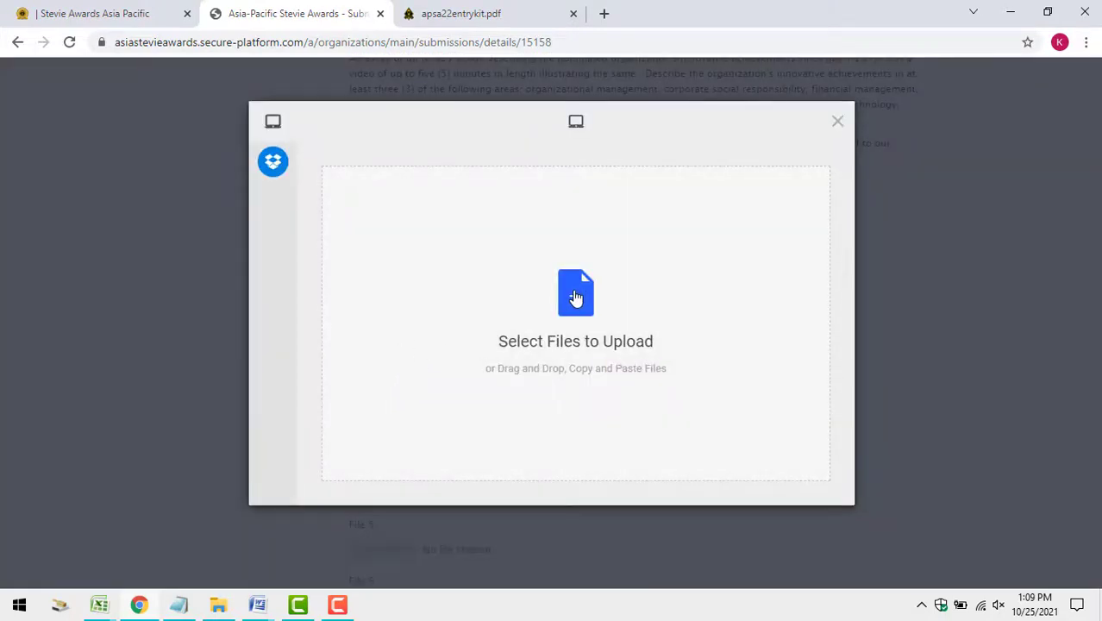
click(576, 298)
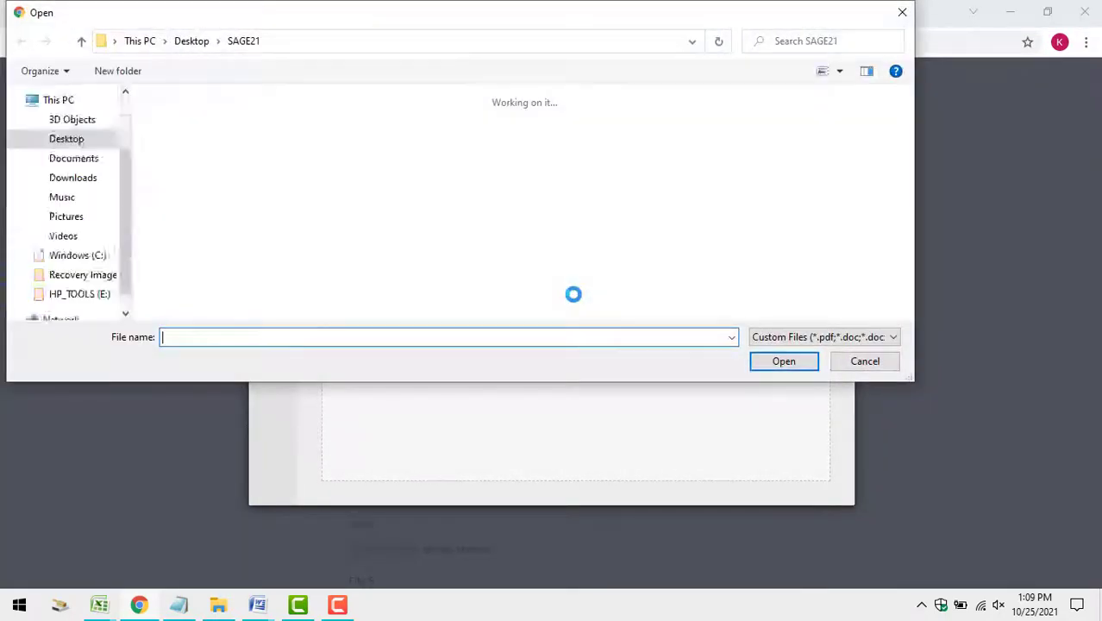
click(861, 359)
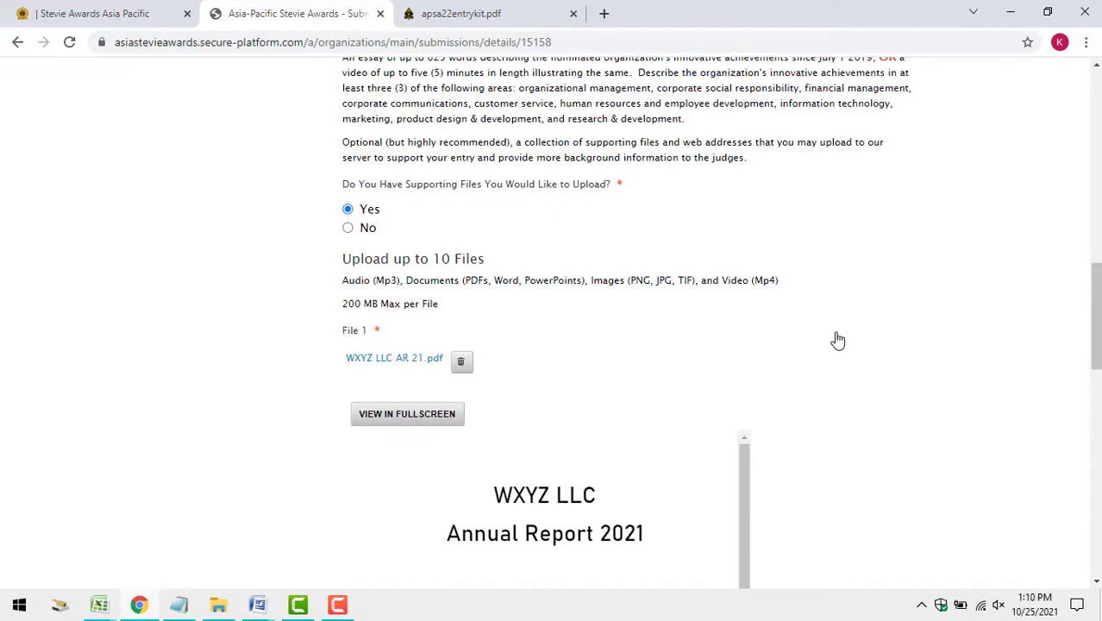
scroll(831, 338, down, 4)
scroll(830, 337, down, 6)
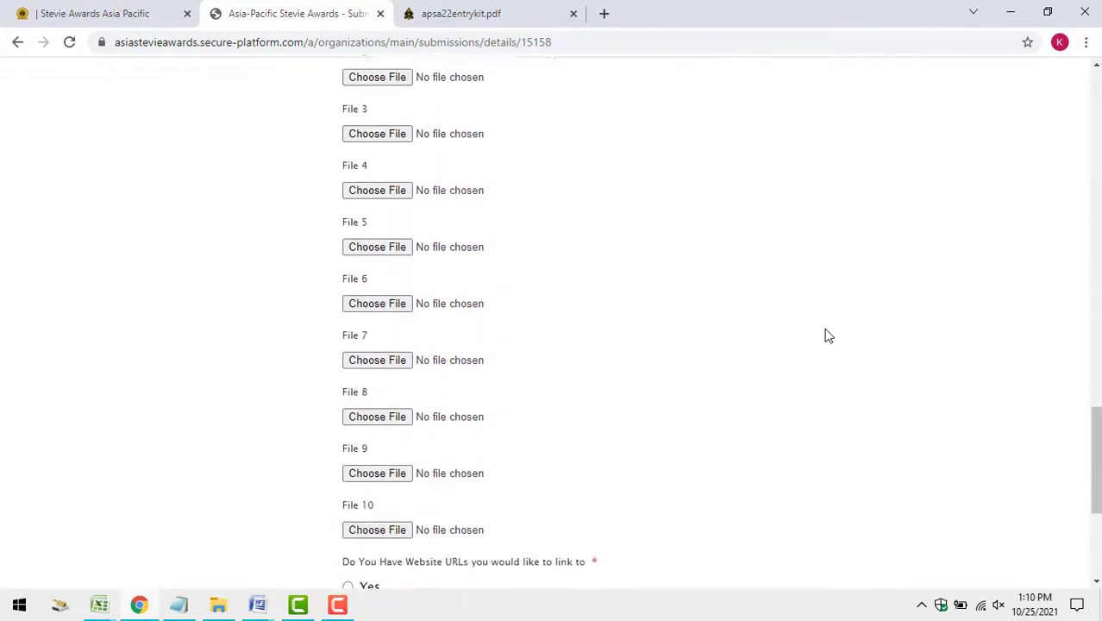
scroll(820, 331, down, 2)
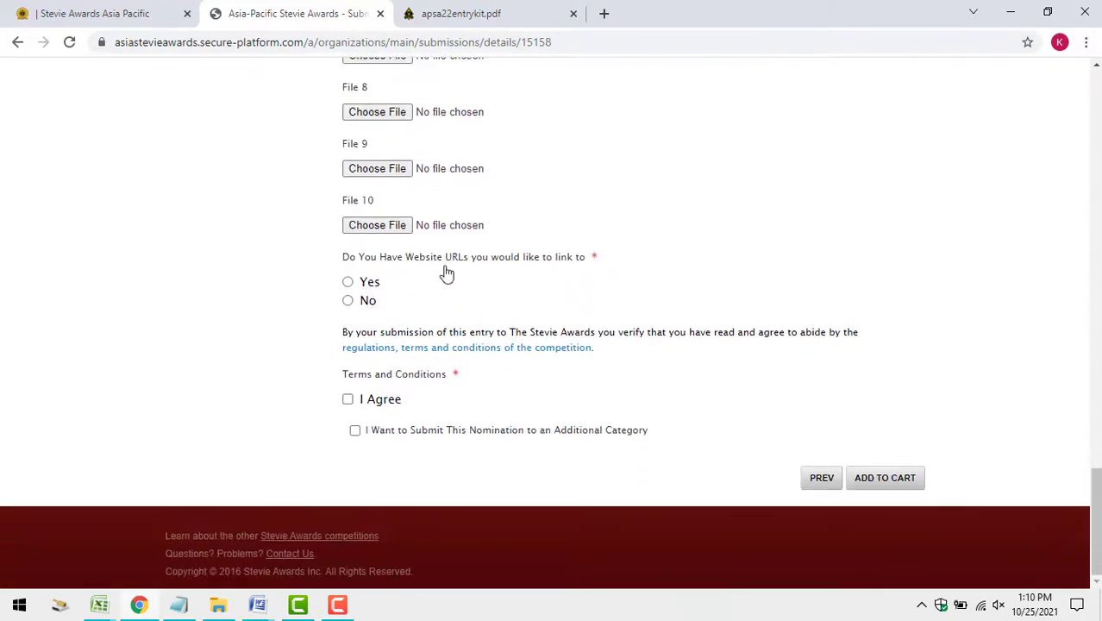
Add and verify URL WXYZLLC.com, accept the terms, and add the $475.00 nomination to the cart.
click(347, 283)
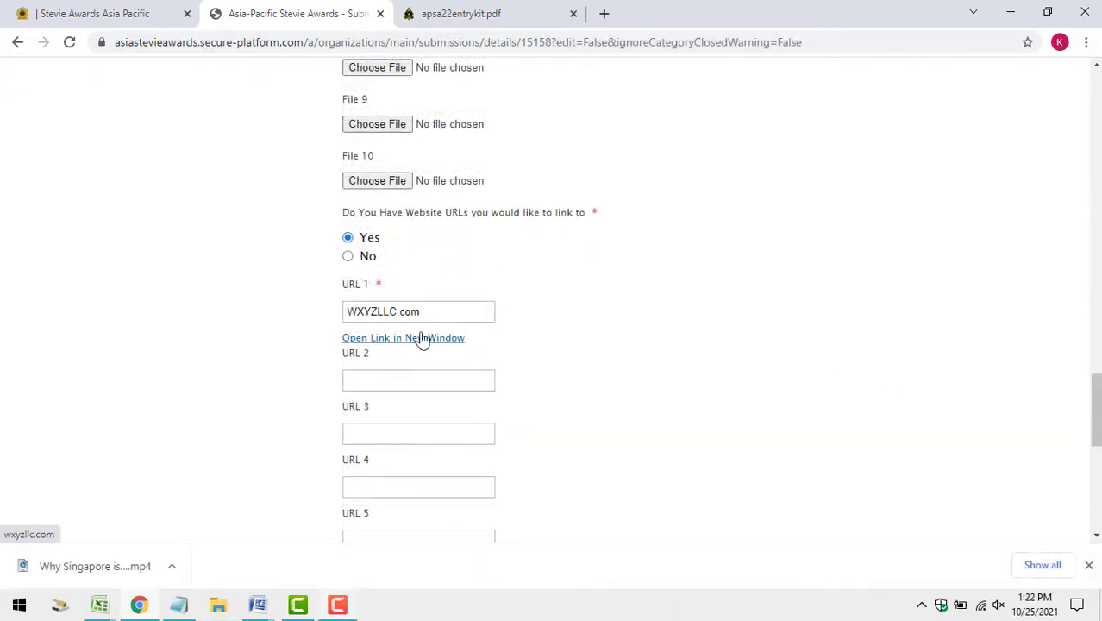
click(422, 338)
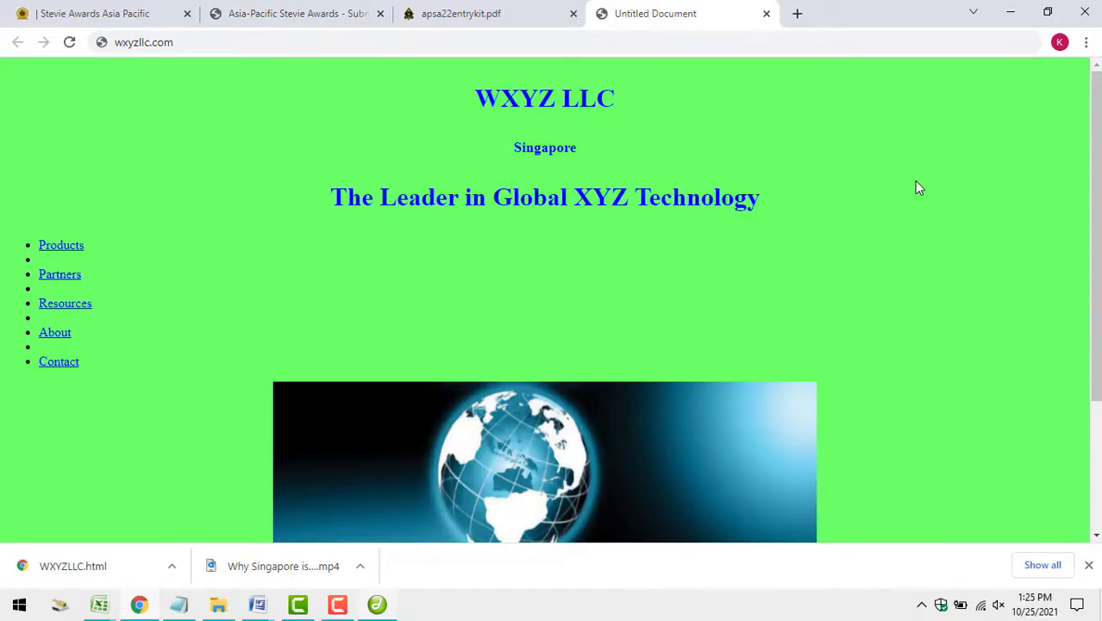
scroll(917, 178, down, 2)
scroll(928, 214, up, 2)
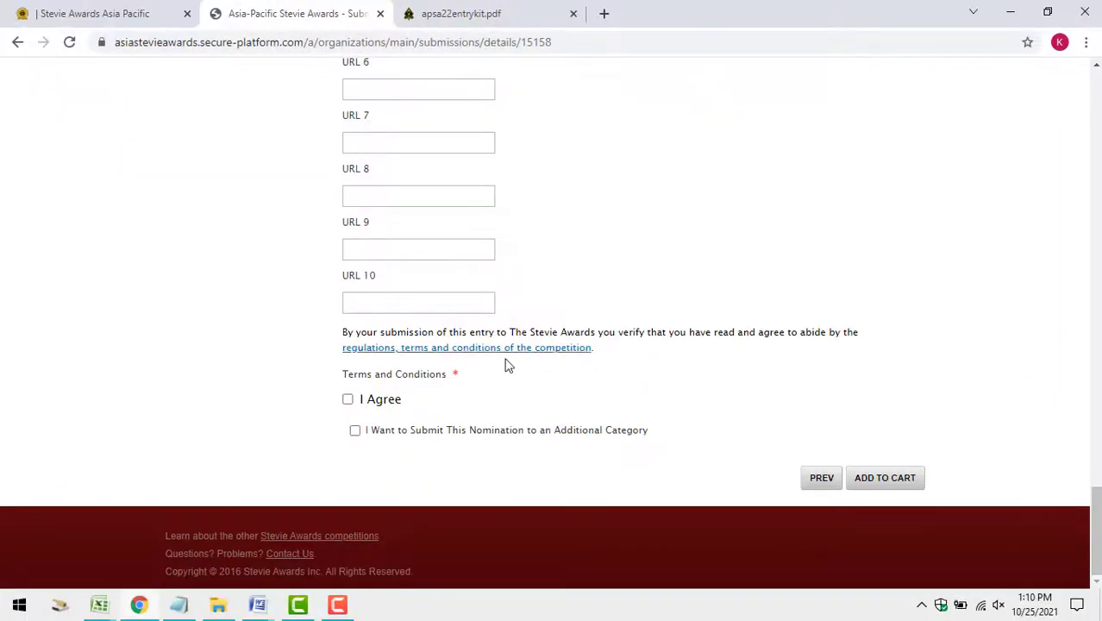
click(347, 402)
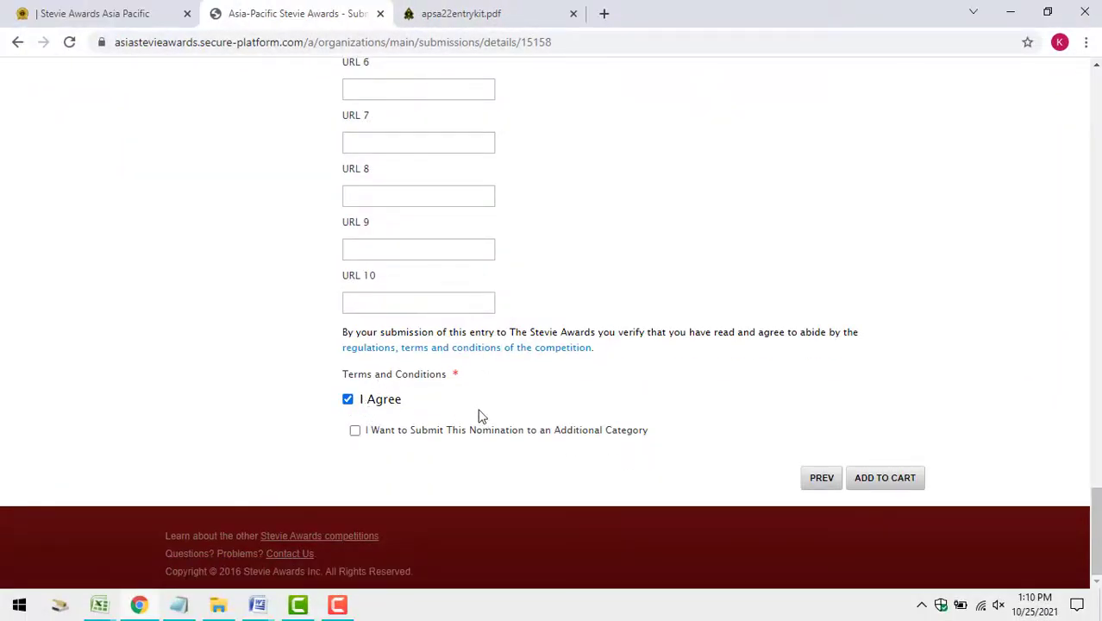
click(879, 480)
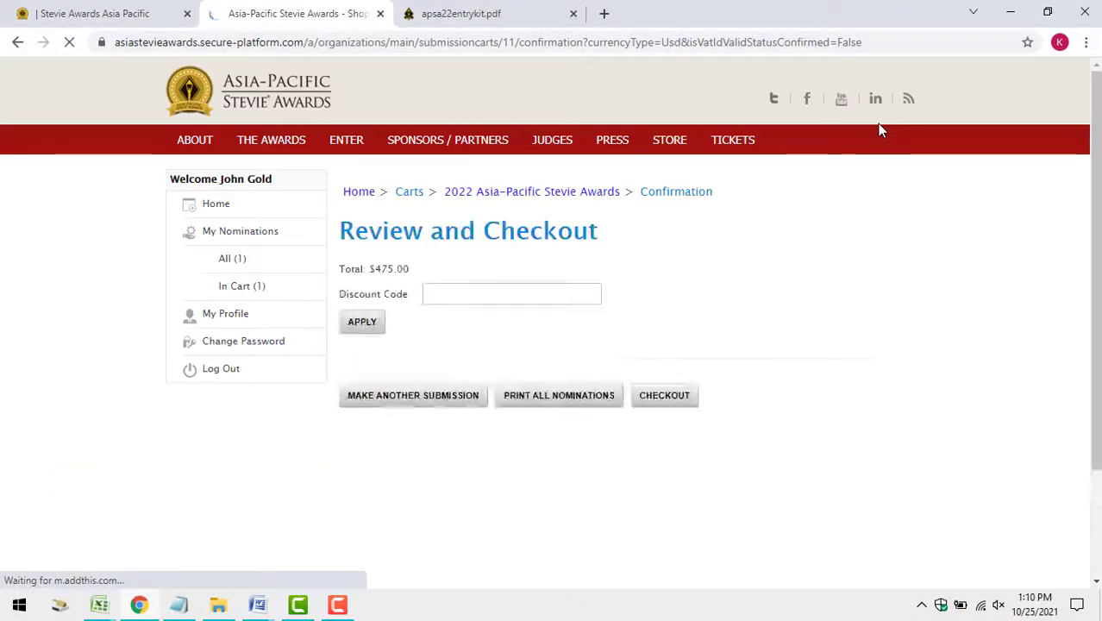
Upload the Why Singapore mp4 as the nomination's video file.
scroll(975, 410, down, 3)
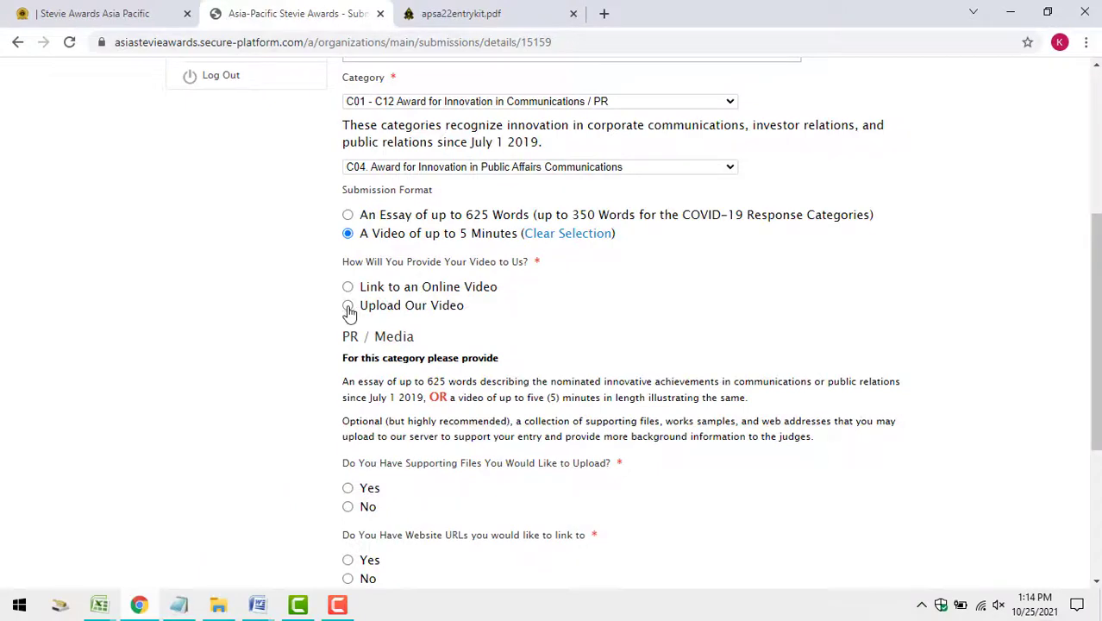
click(348, 308)
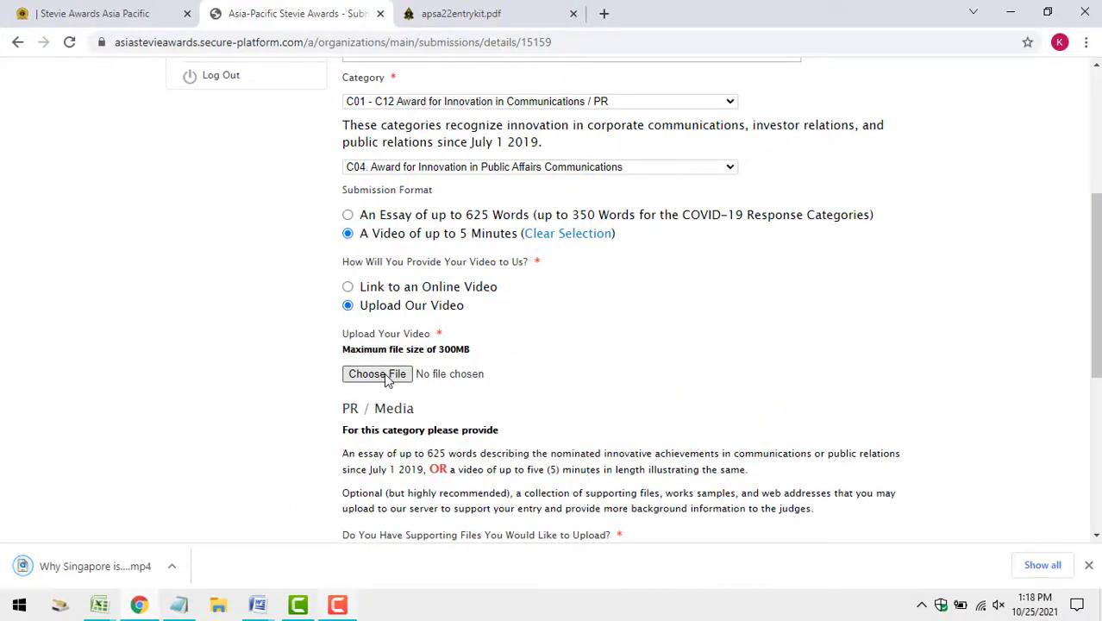
click(379, 374)
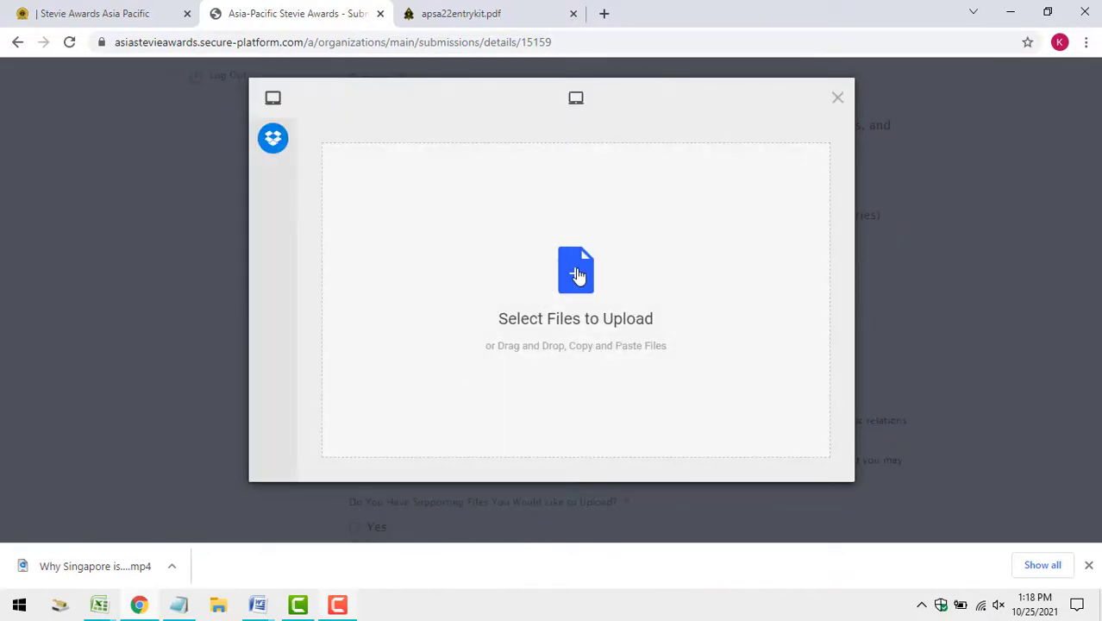
click(576, 272)
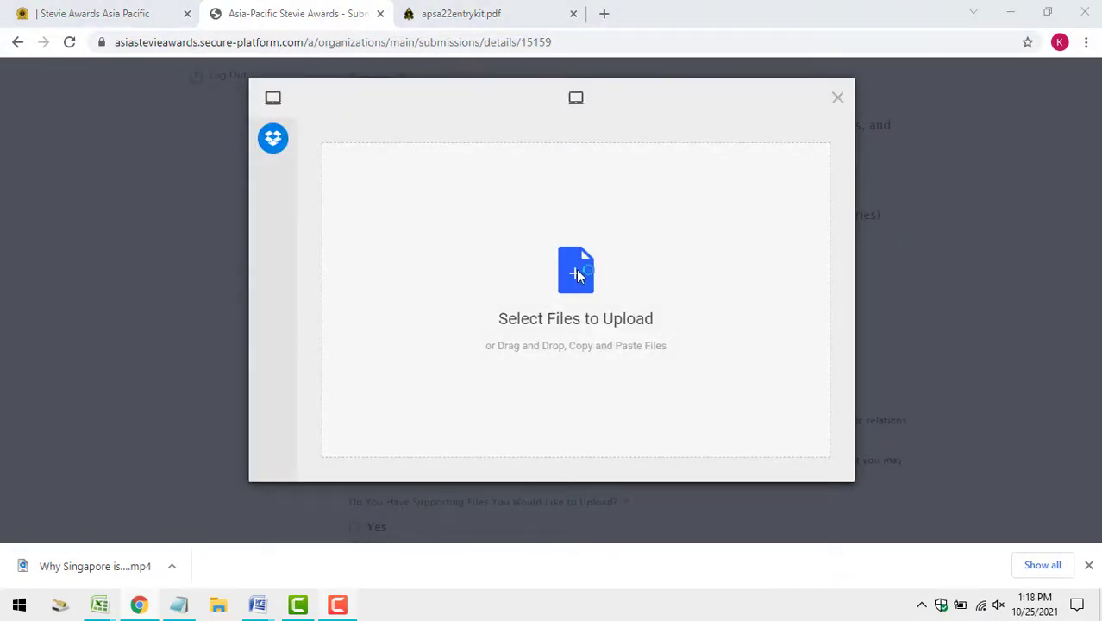
click(373, 158)
click(782, 360)
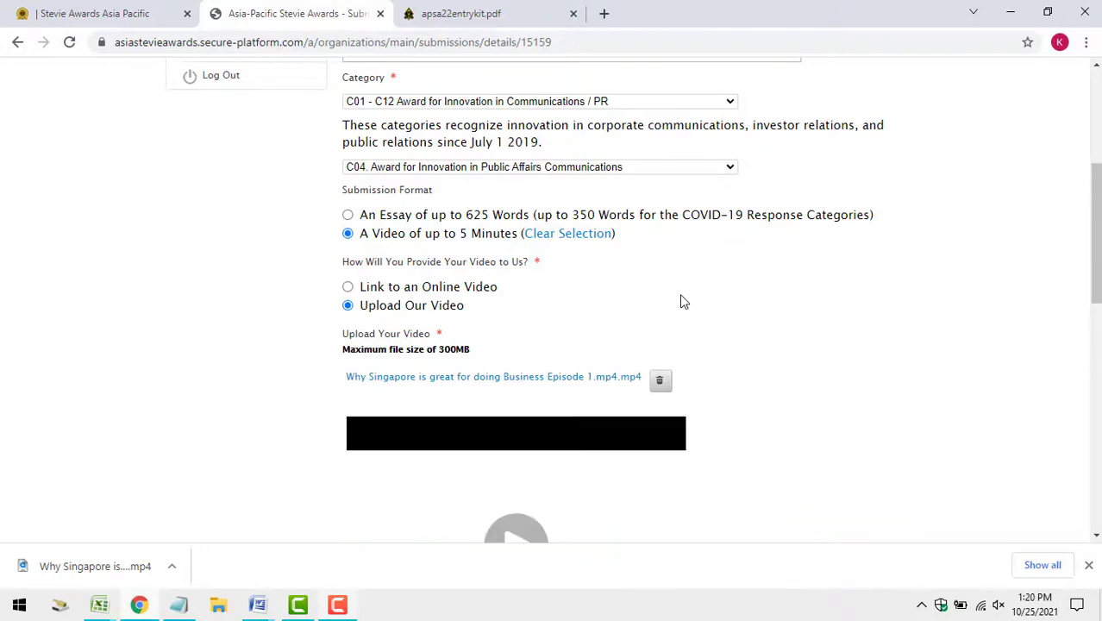
Accept the competition terms and conditions with I Agree.
scroll(681, 300, down, 3)
scroll(739, 309, down, 2)
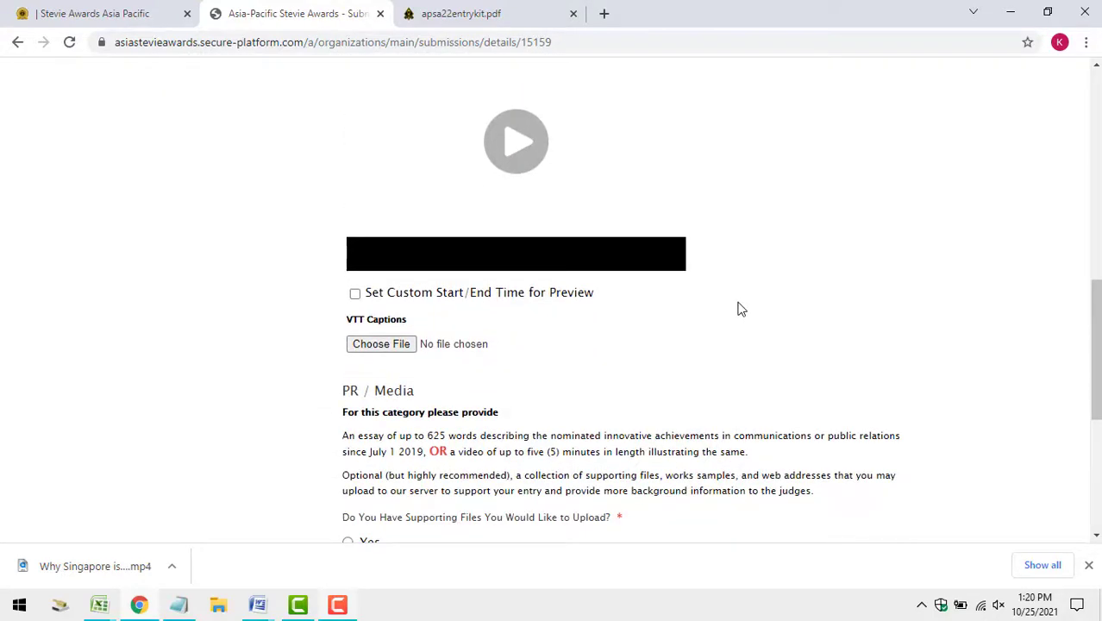
scroll(739, 308, down, 2)
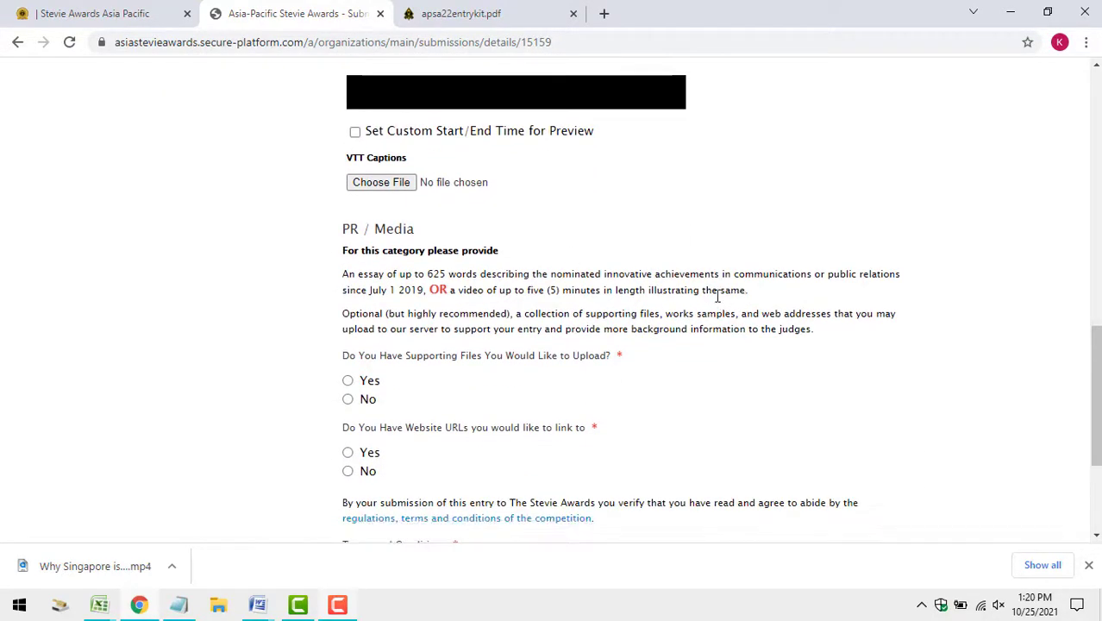
scroll(716, 296, down, 1)
click(347, 299)
scroll(346, 302, down, 5)
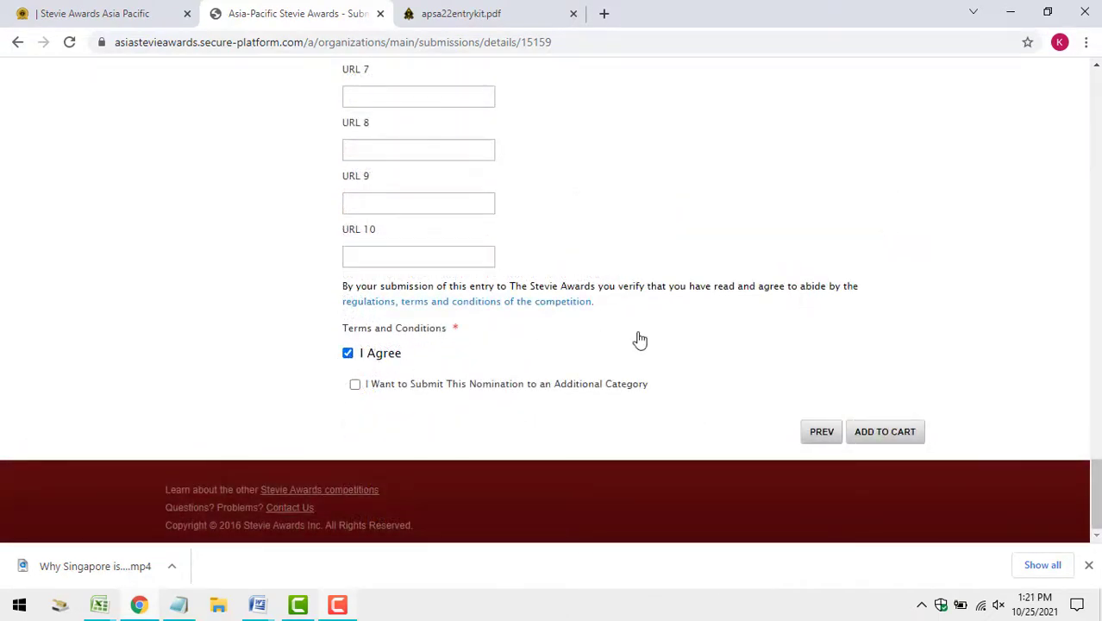
Add the C04 video nomination to the cart.
click(875, 436)
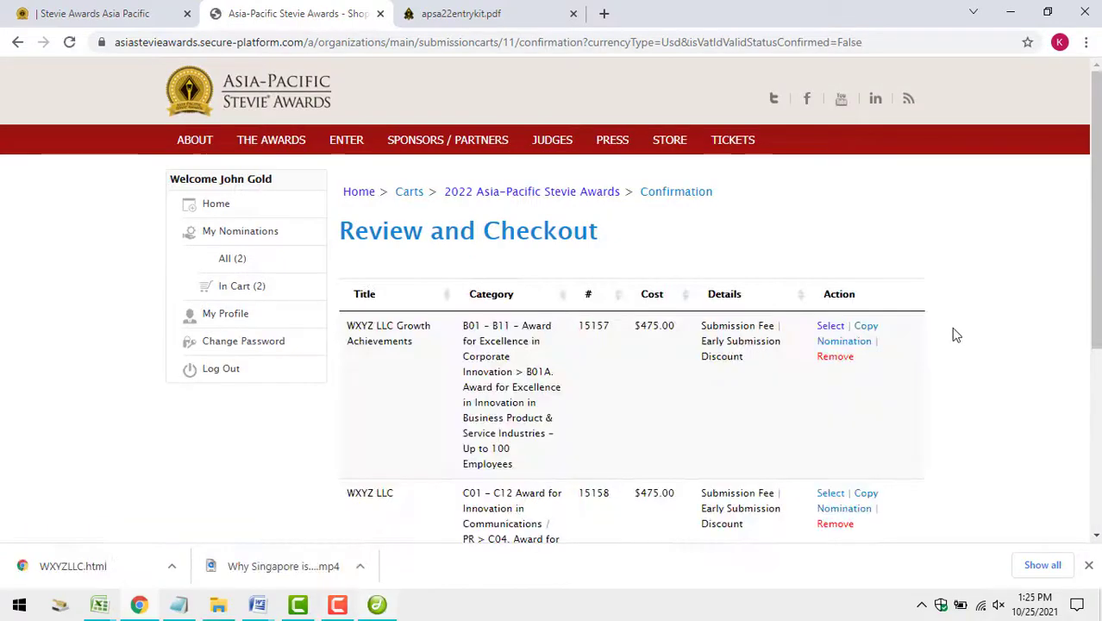
scroll(955, 311, down, 1)
scroll(955, 335, down, 3)
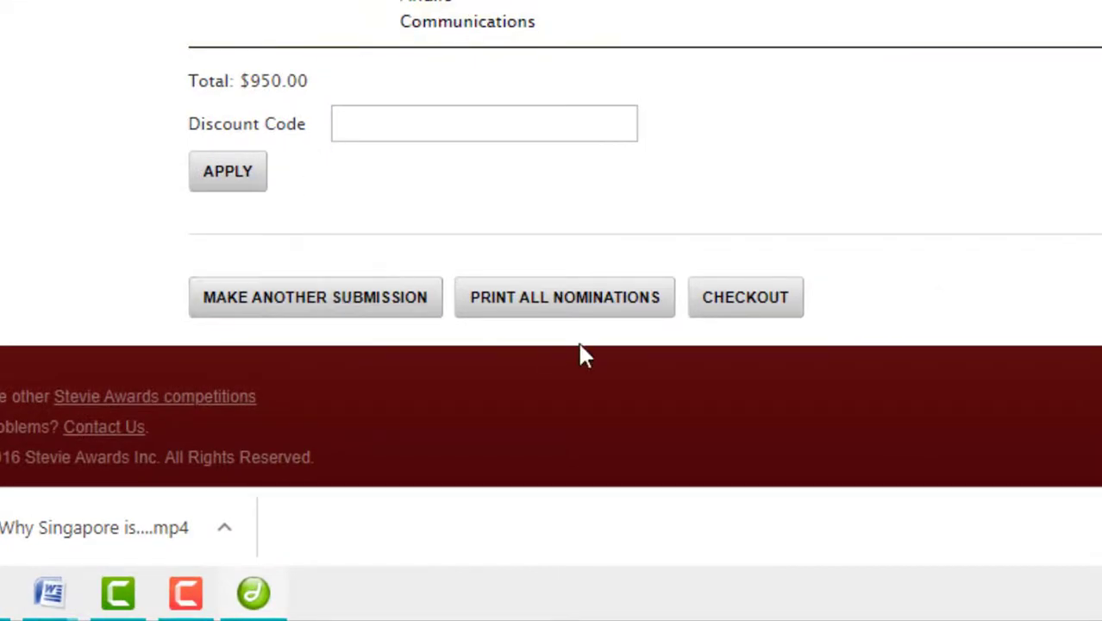
Check out both nominations ($950.00) paying by cheque or bank transfer, and confirm.
click(728, 312)
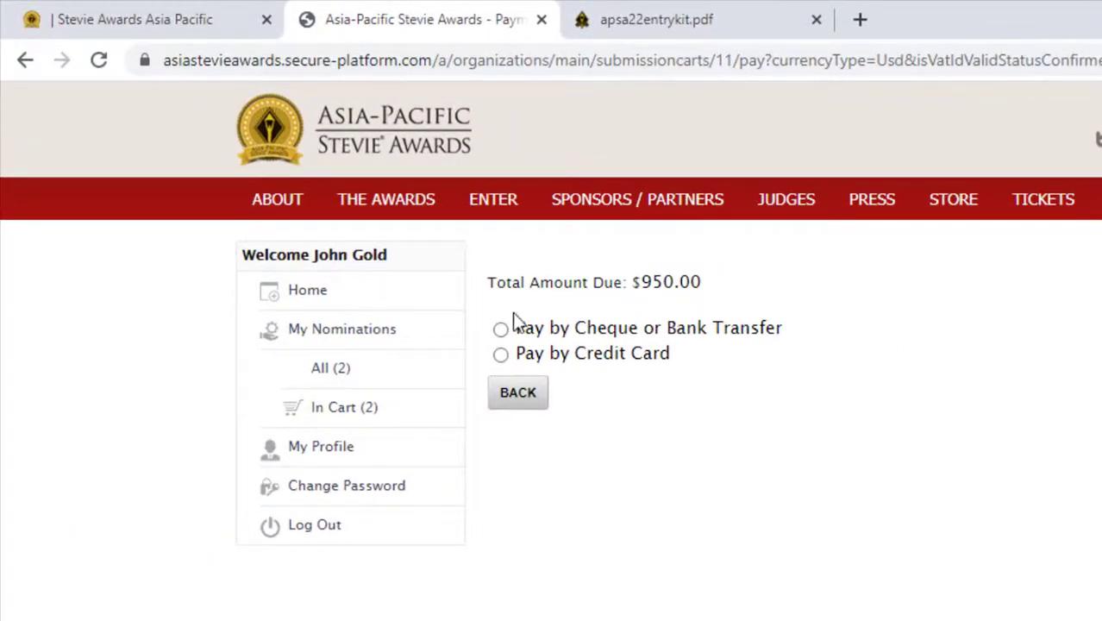
click(501, 331)
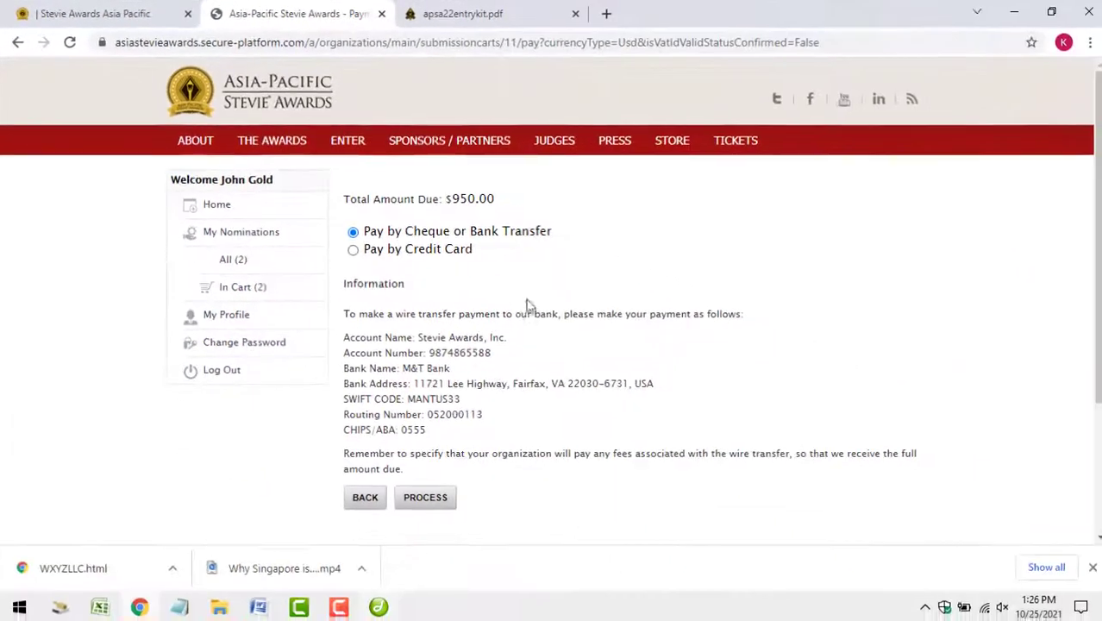
scroll(859, 517, down, 1)
scroll(602, 362, down, 1)
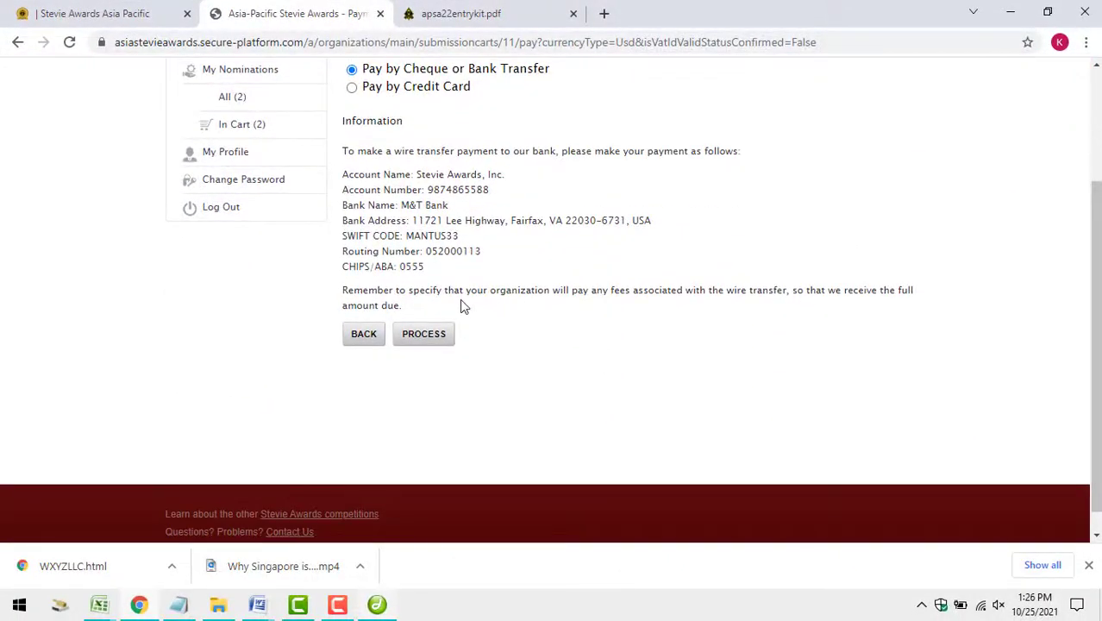
click(422, 336)
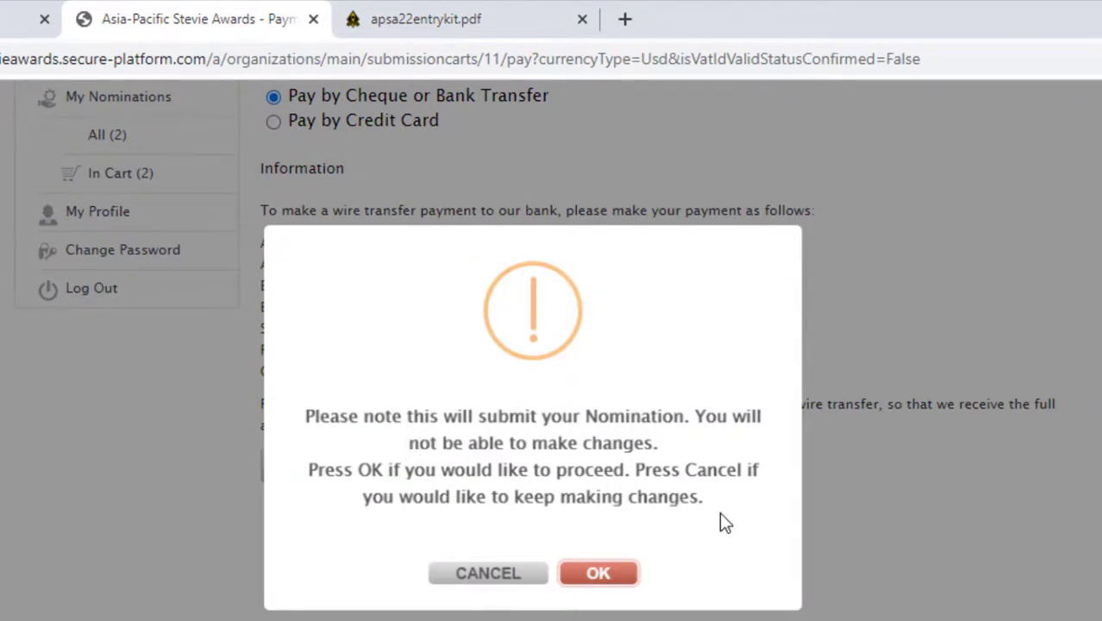
click(598, 575)
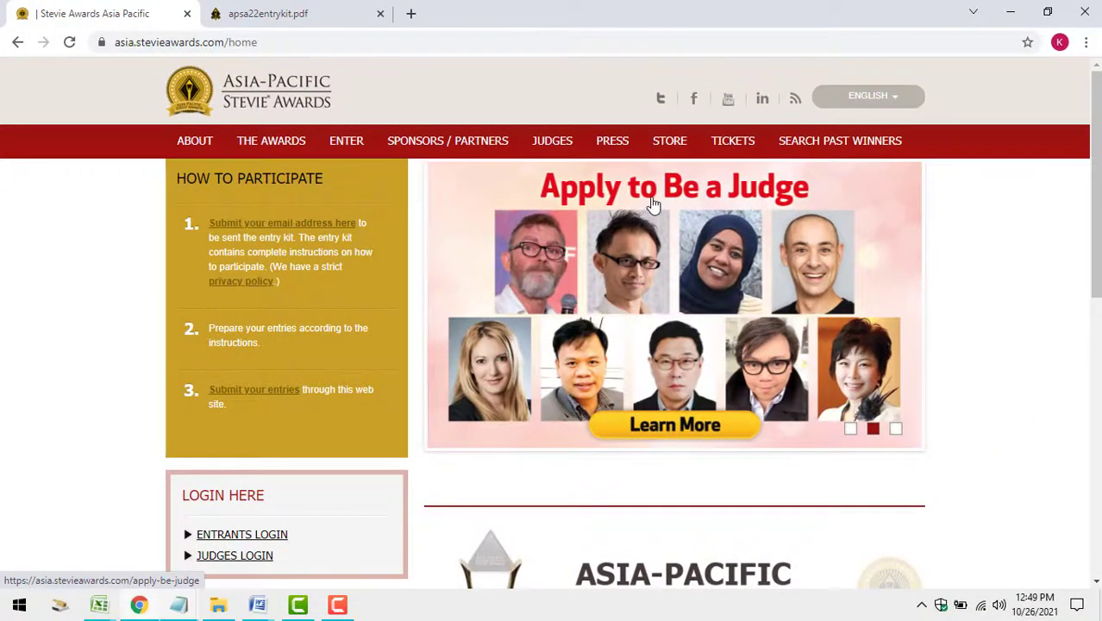
View the Apply to Be a Judge page, then scroll through the 2021 Judges list.
click(653, 204)
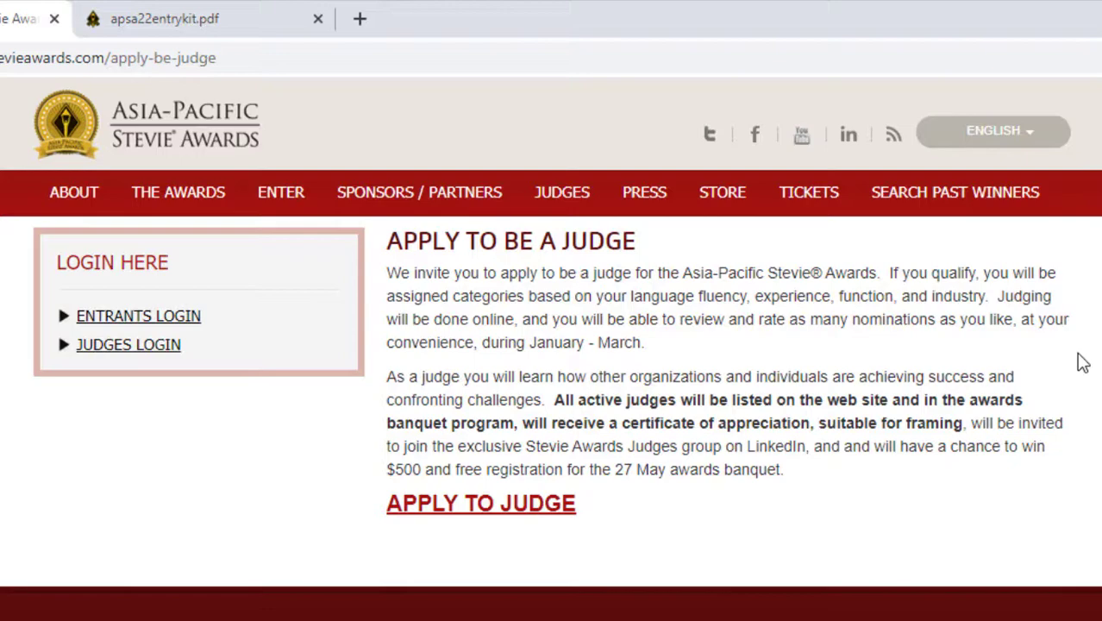
mouse_move(569, 194)
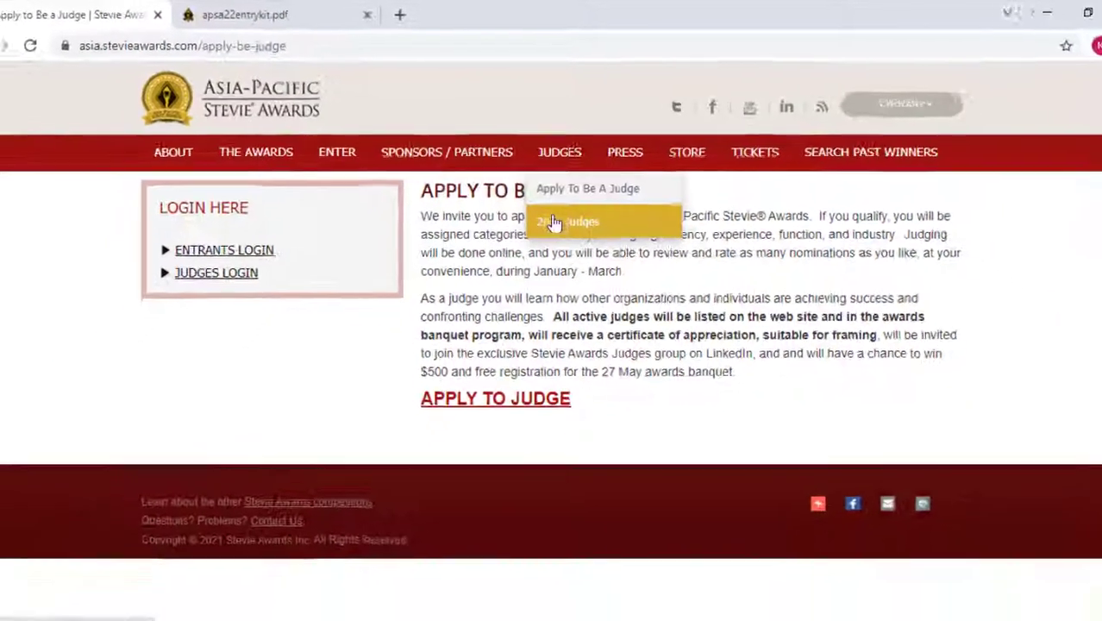
click(558, 226)
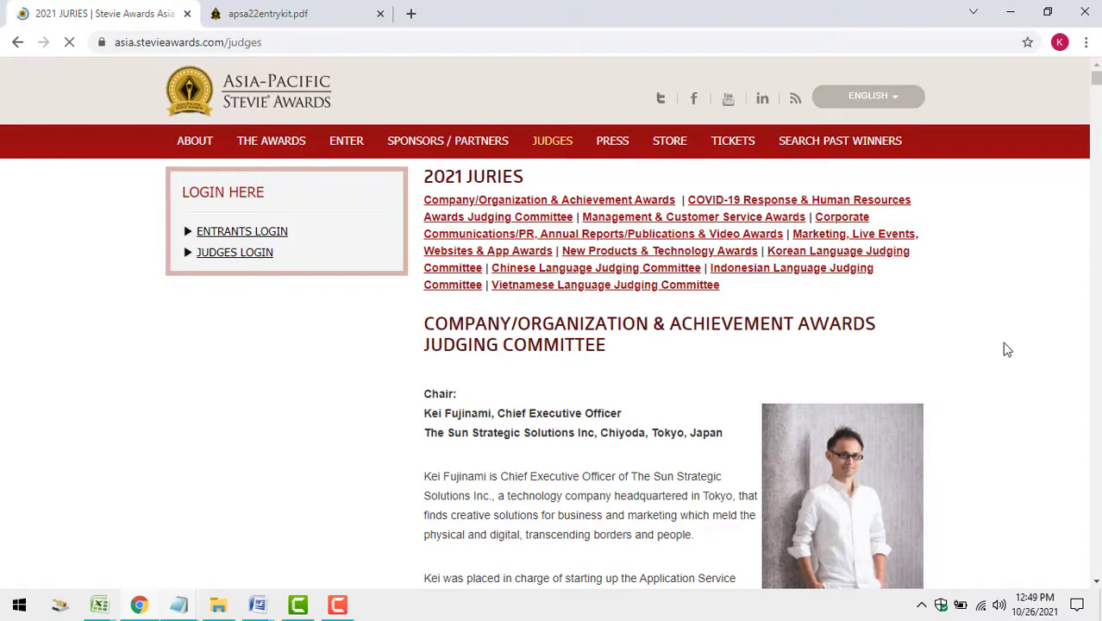
scroll(1010, 349, down, 5)
scroll(1026, 366, down, 6)
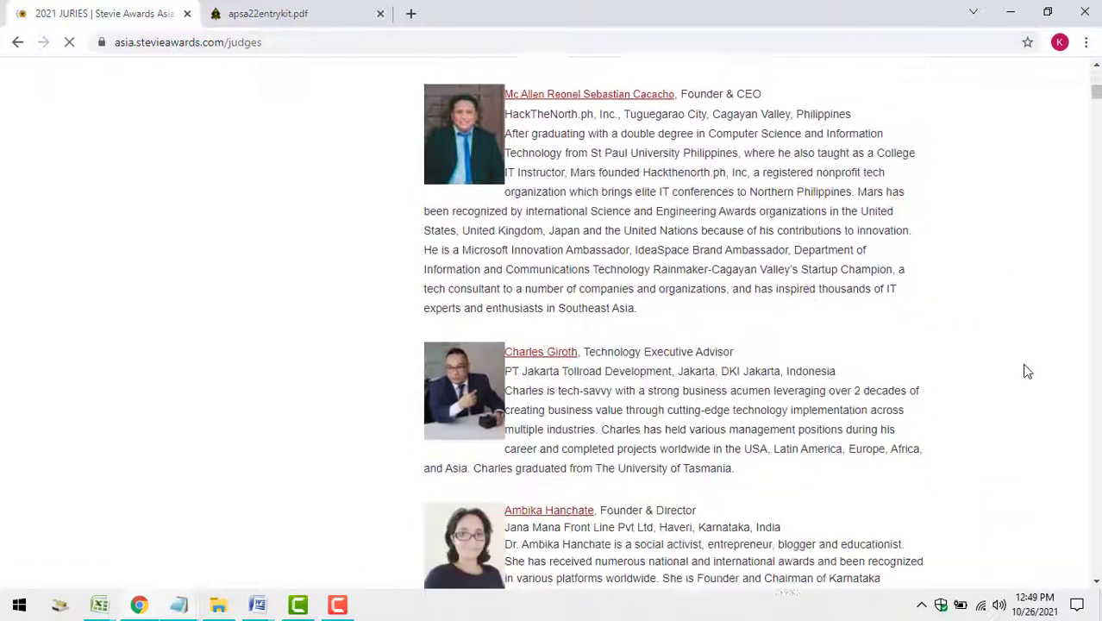
scroll(1037, 383, down, 3)
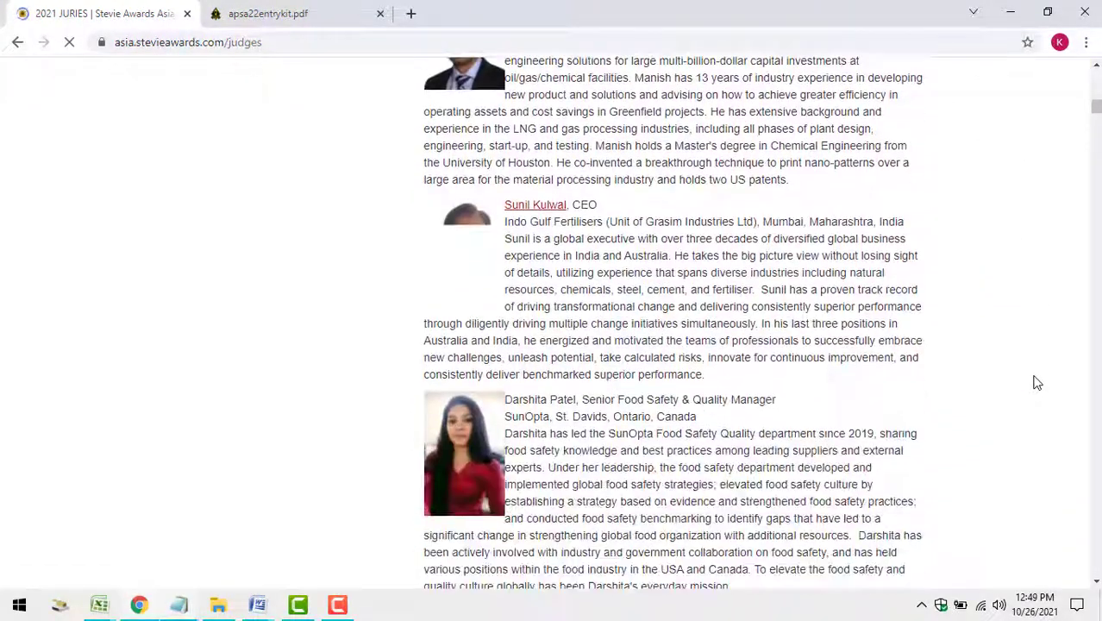
scroll(1039, 382, down, 2)
scroll(1046, 385, down, 5)
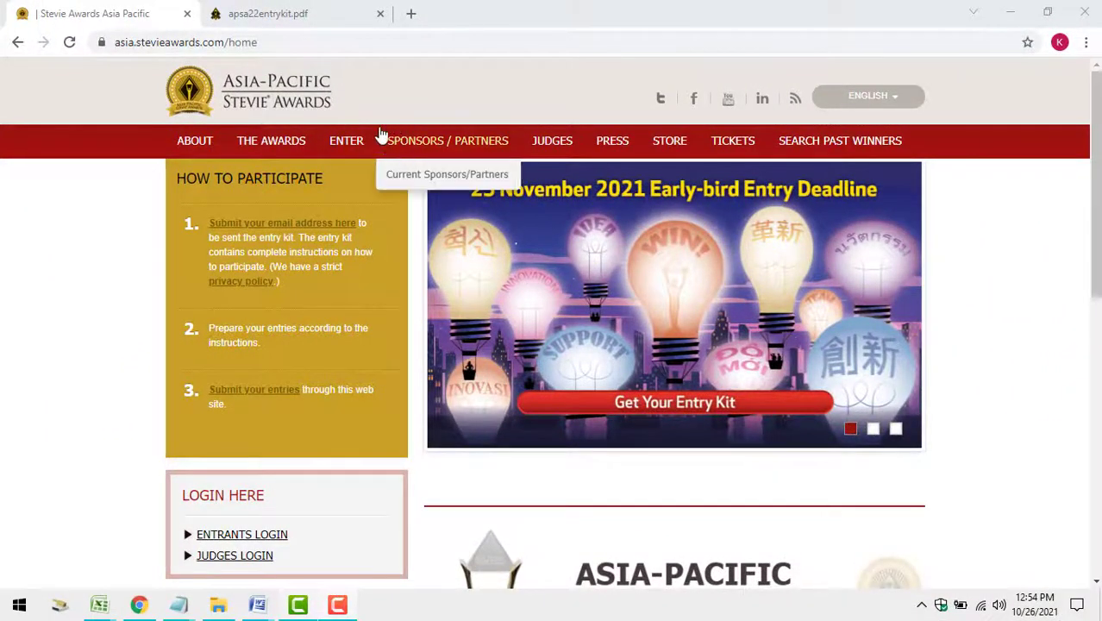
mouse_move(345, 139)
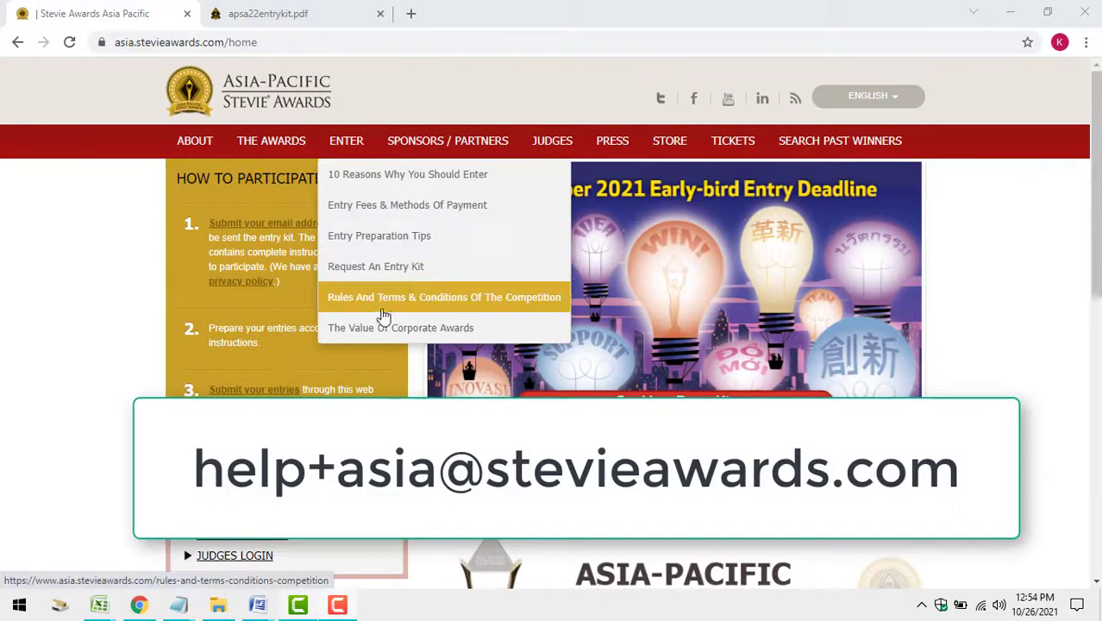